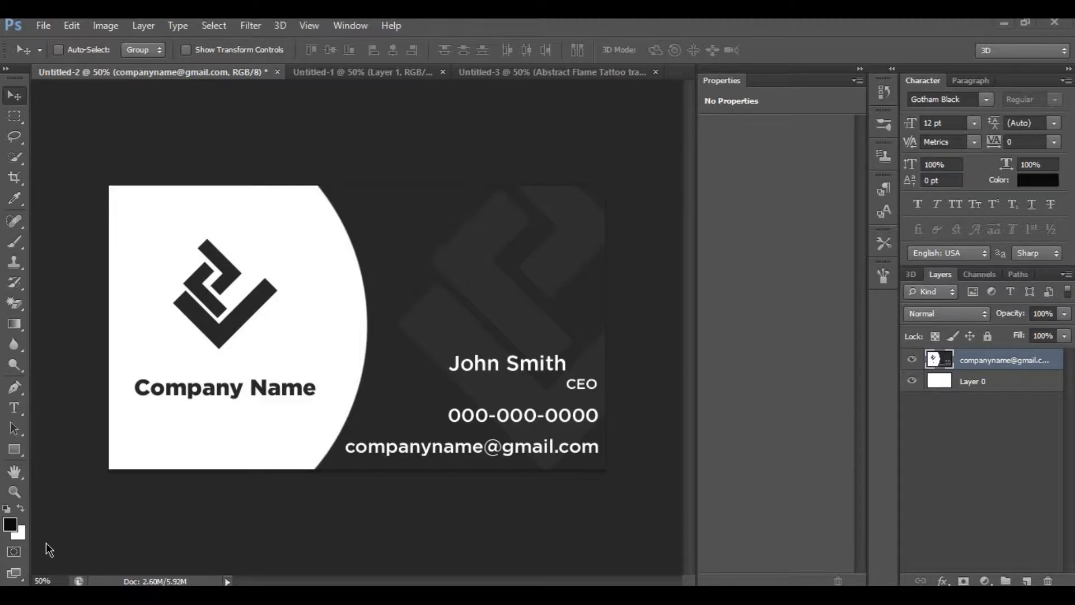
Step: Create a 3D extrusion from the business card layer in the Untitled-2 document
{"action": "left_click", "coordinate": [574, 72]}
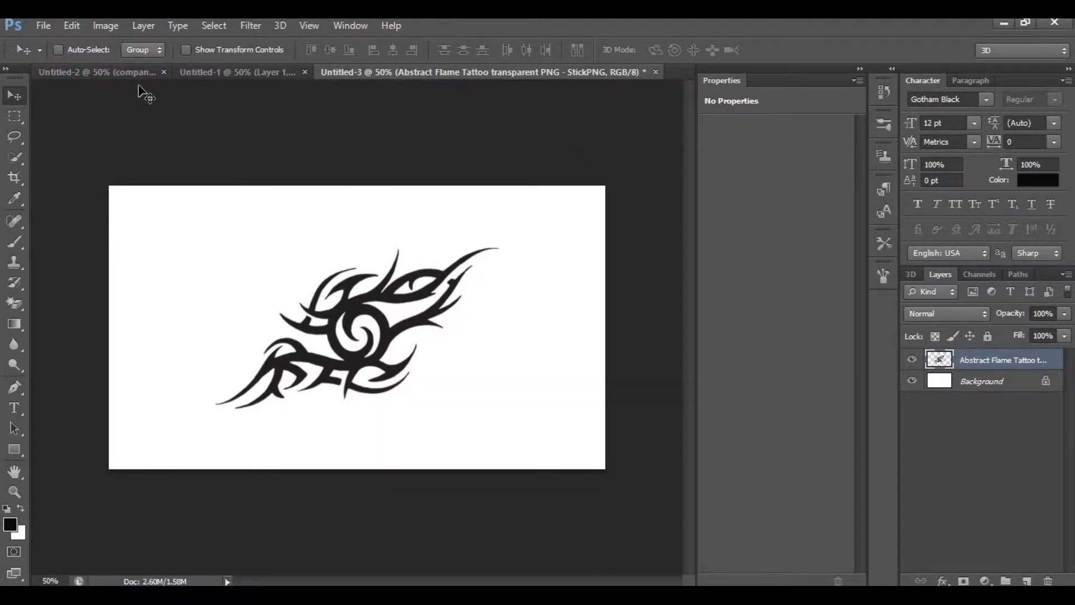
{"action": "left_click", "coordinate": [117, 72]}
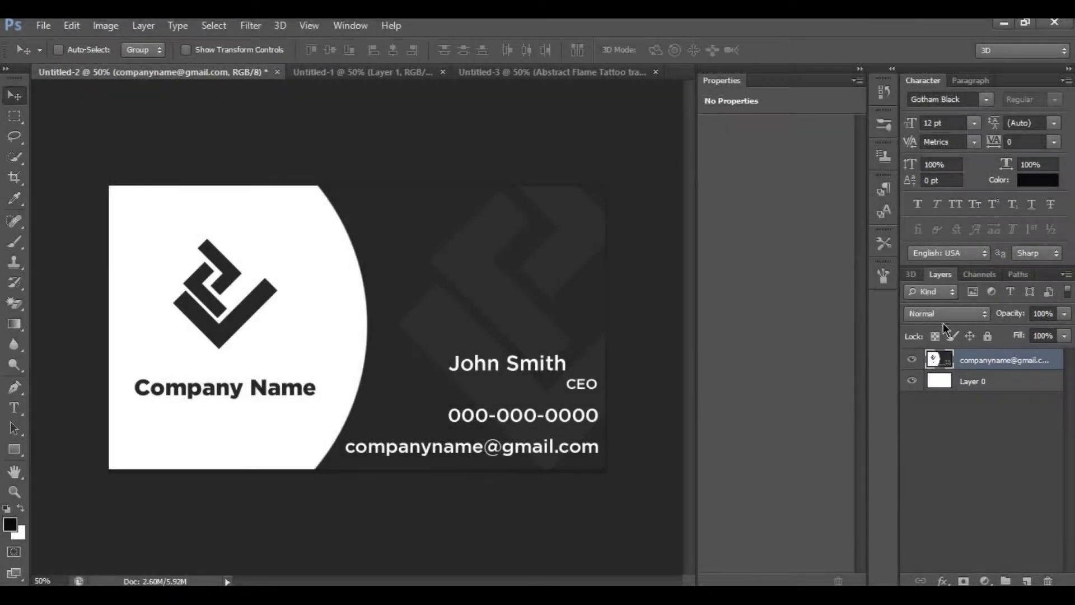
{"action": "left_click", "coordinate": [911, 274]}
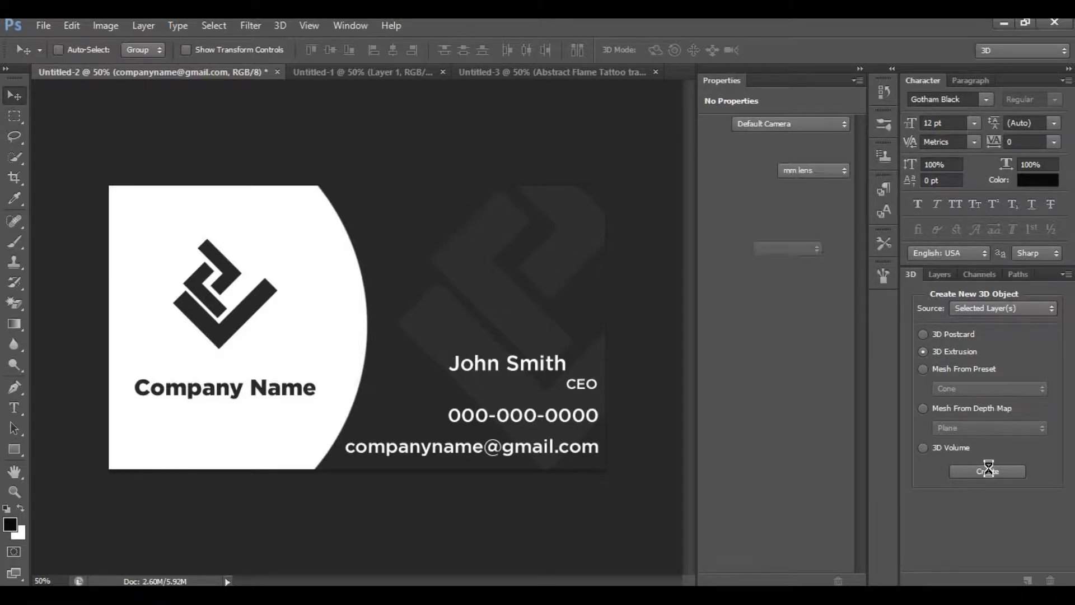
Step: Set the extrusion depth of the business card mesh to 15
{"action": "left_click_drag", "start_coordinate": [558, 233], "coordinate": [496, 253]}
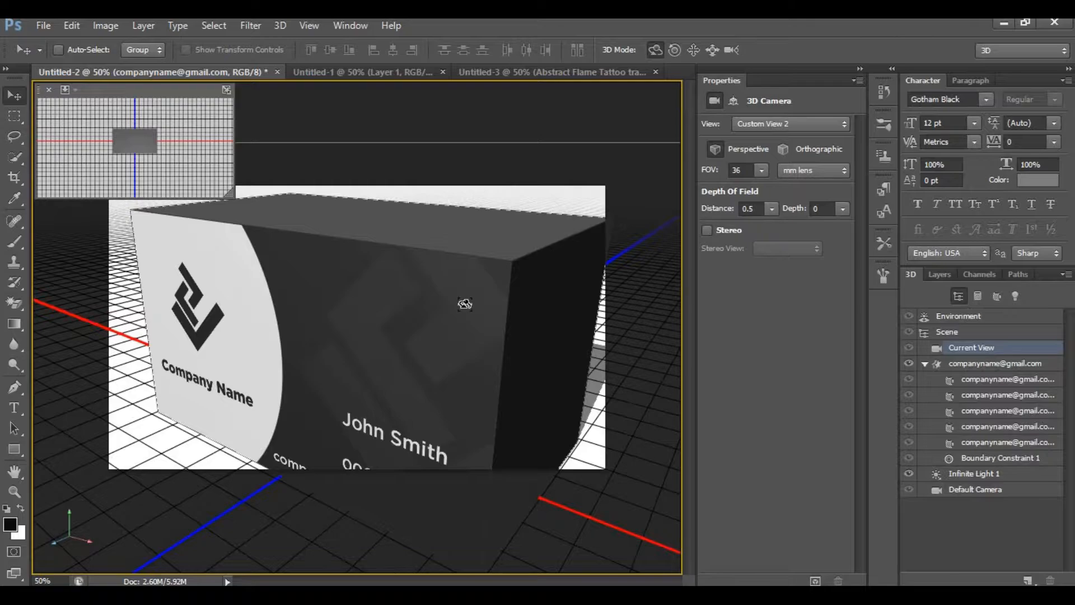
{"action": "left_click", "coordinate": [450, 289]}
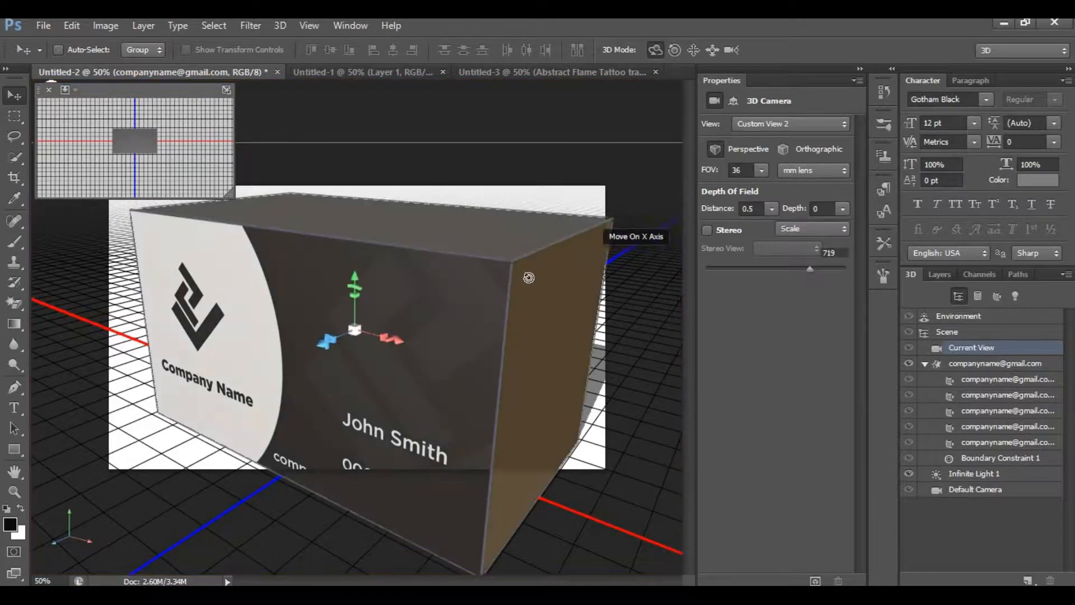
{"action": "left_click", "coordinate": [836, 255]}
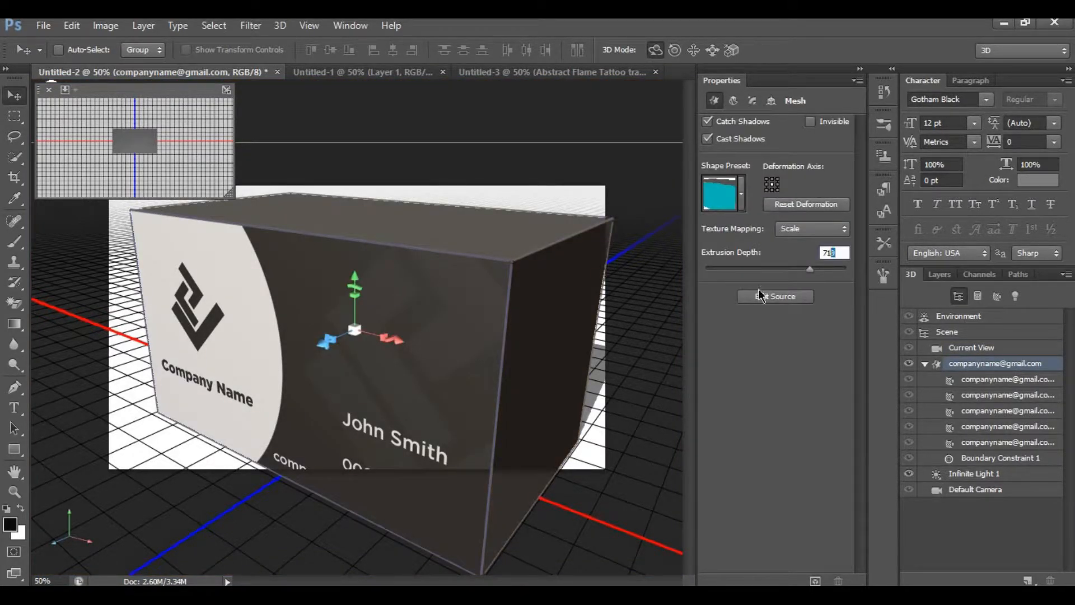
{"action": "key", "text": "BackSpace"}
{"action": "key", "text": "BackSpace"}
{"action": "key", "text": "BackSpace"}
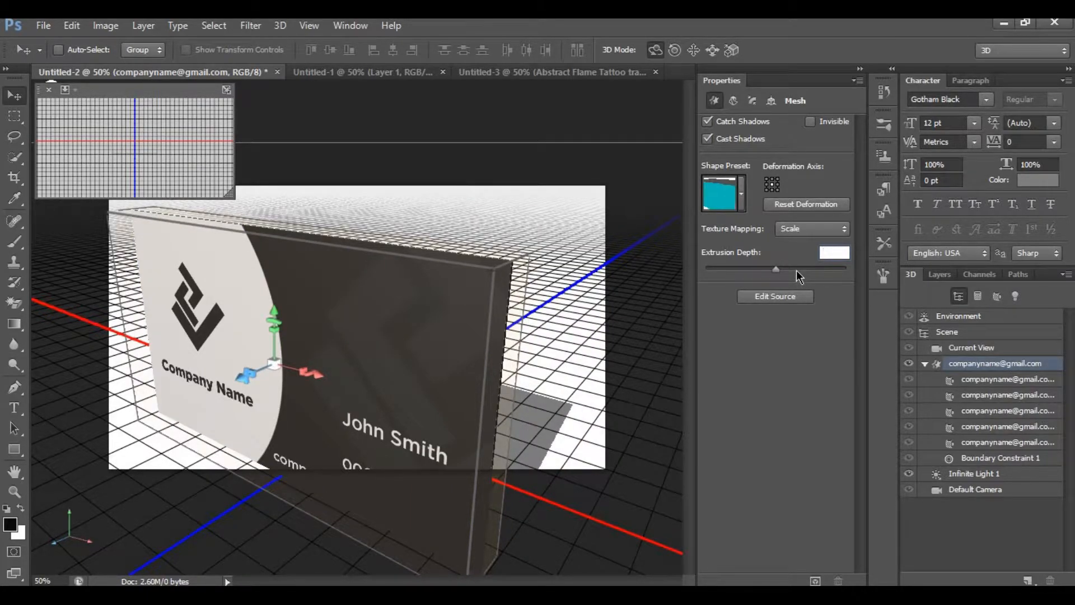
{"action": "type", "text": "15"}
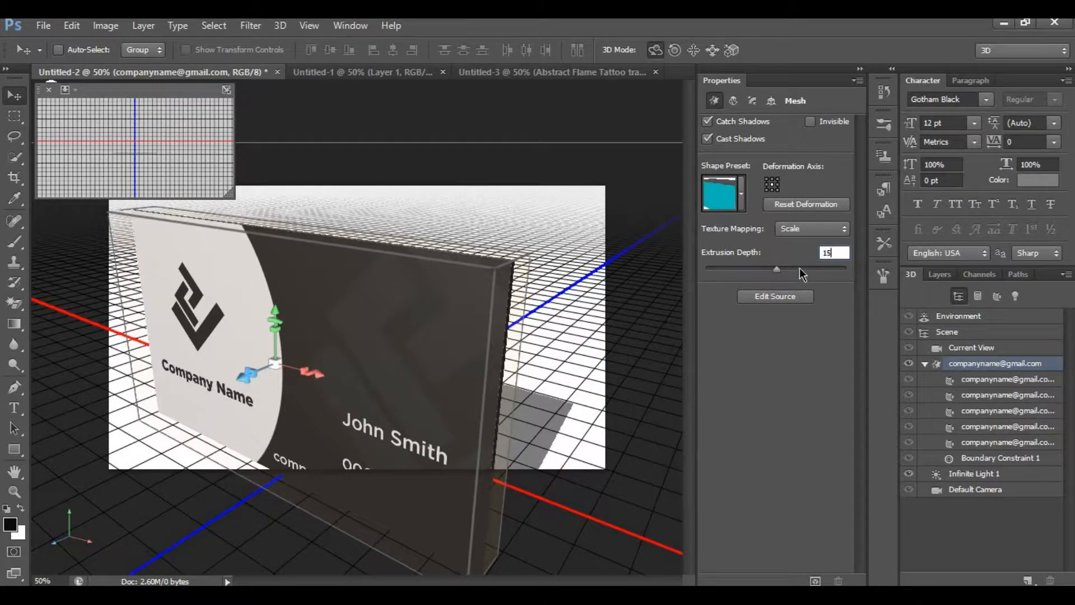
{"action": "key", "text": "Return"}
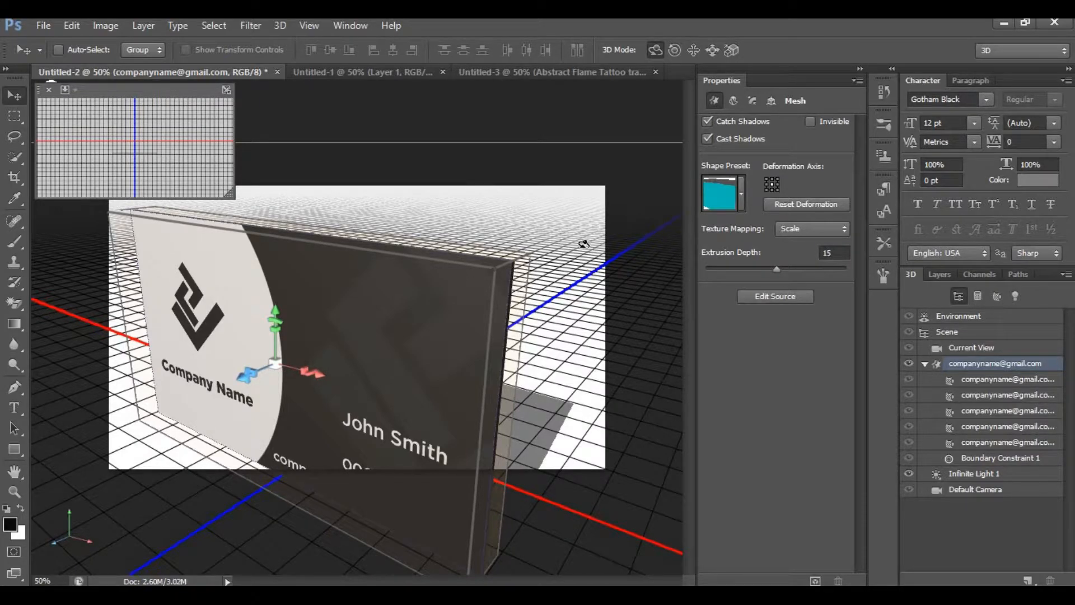
Step: Turn the extruded business card slightly within the 3D scene, then deselect it
{"action": "left_click_drag", "start_coordinate": [526, 241], "coordinate": [533, 218]}
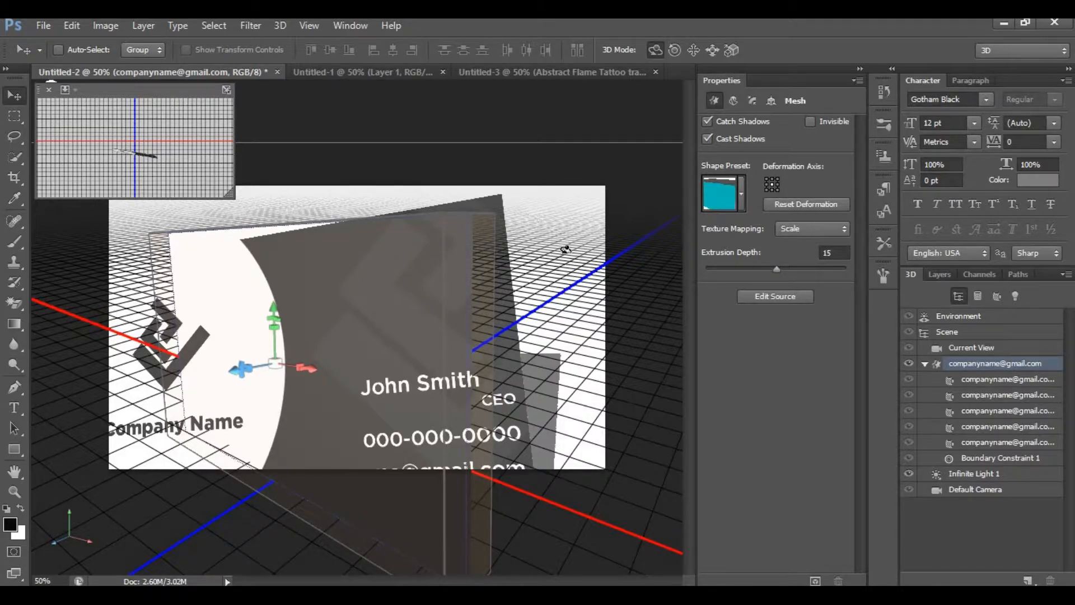
{"action": "left_click", "coordinate": [566, 244]}
{"action": "left_click_drag", "start_coordinate": [528, 252], "coordinate": [557, 199]}
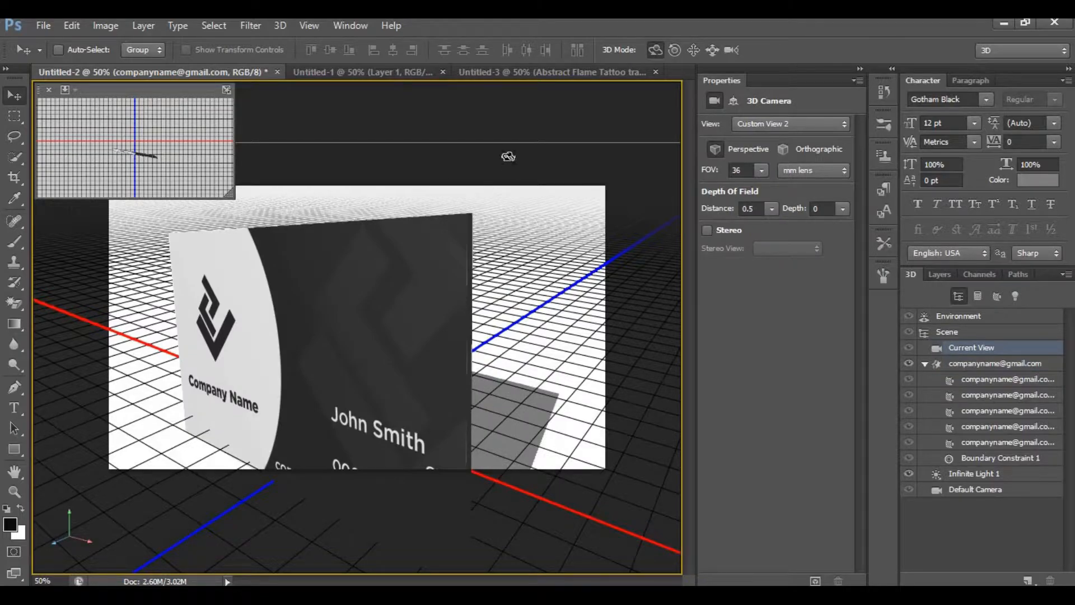
Step: Create a 3D extrusion from the Abstract Flame Tattoo layer in the Untitled-3 document
{"action": "left_click", "coordinate": [527, 73]}
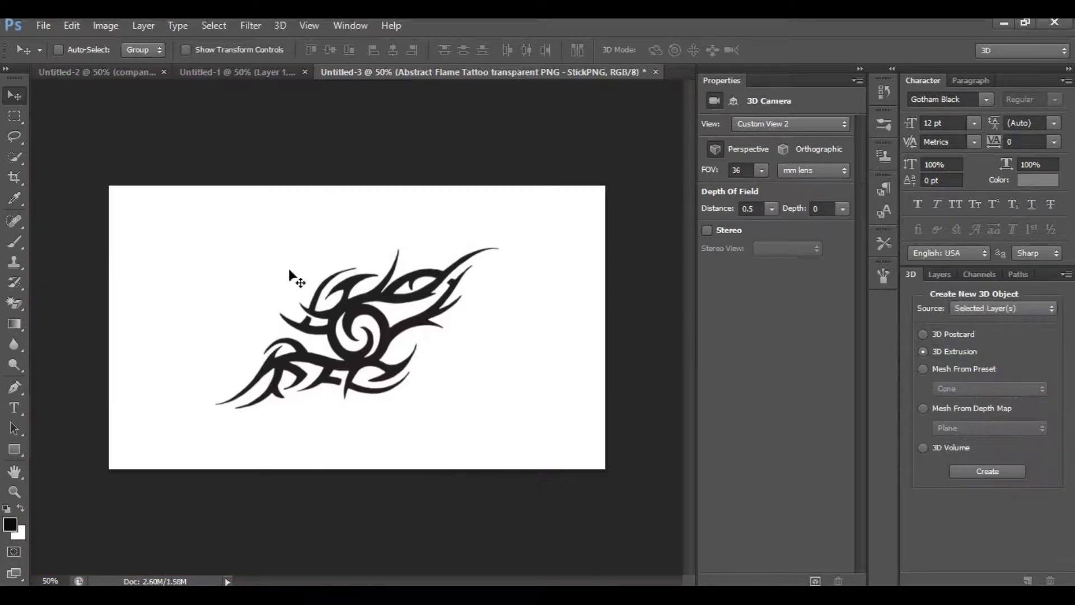
{"action": "left_click", "coordinate": [940, 276]}
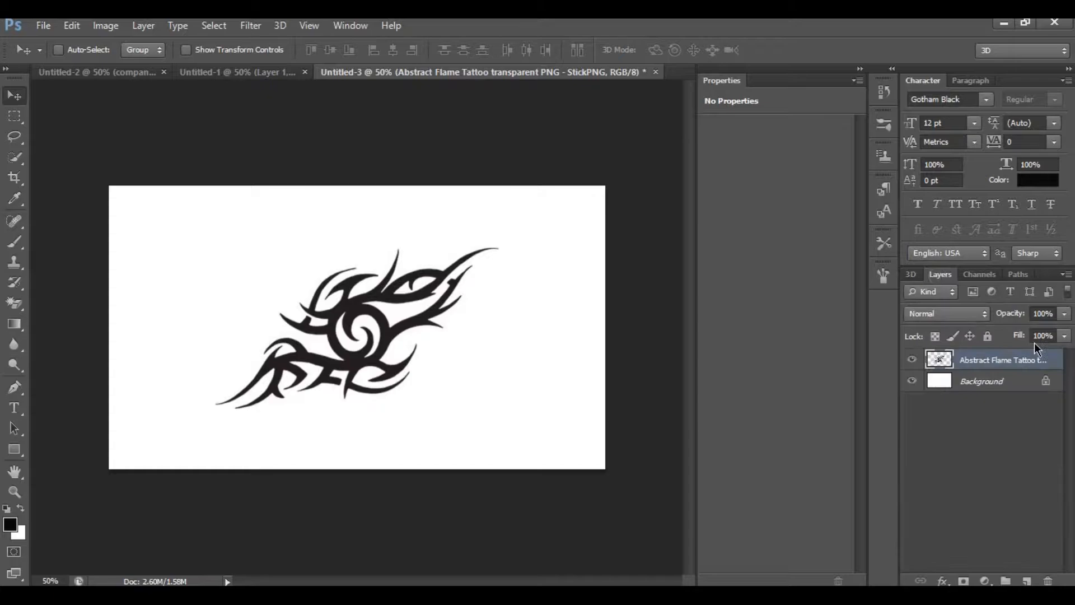
{"action": "left_click", "coordinate": [911, 275]}
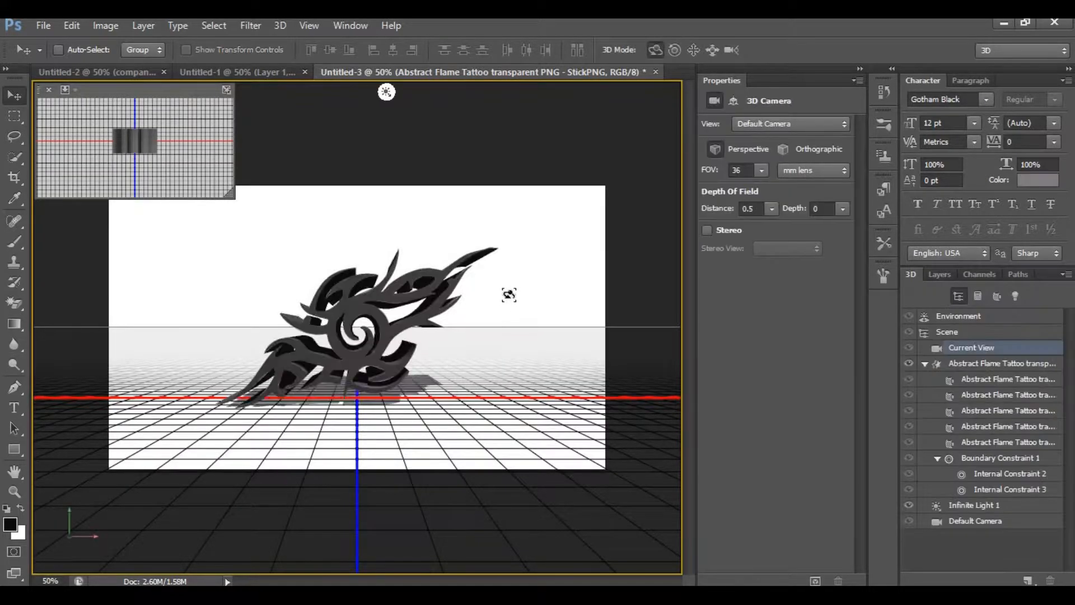
Step: Set the extrusion depth of the flame tattoo mesh to 50
{"action": "left_click_drag", "start_coordinate": [520, 273], "coordinate": [297, 325]}
{"action": "left_click", "coordinate": [297, 325]}
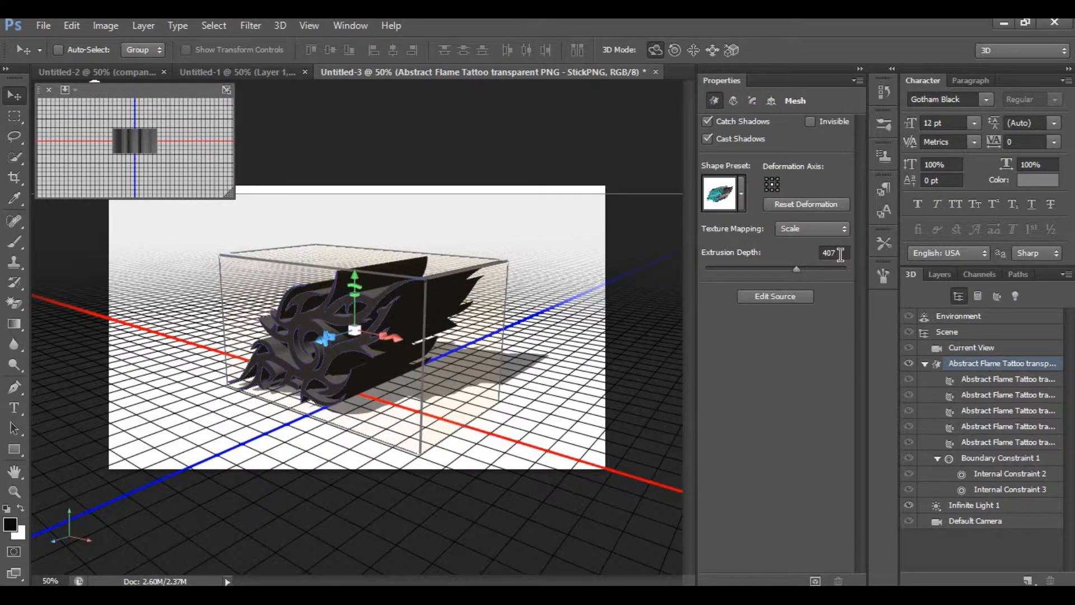
{"action": "left_click", "coordinate": [831, 254]}
{"action": "type", "text": "50"}
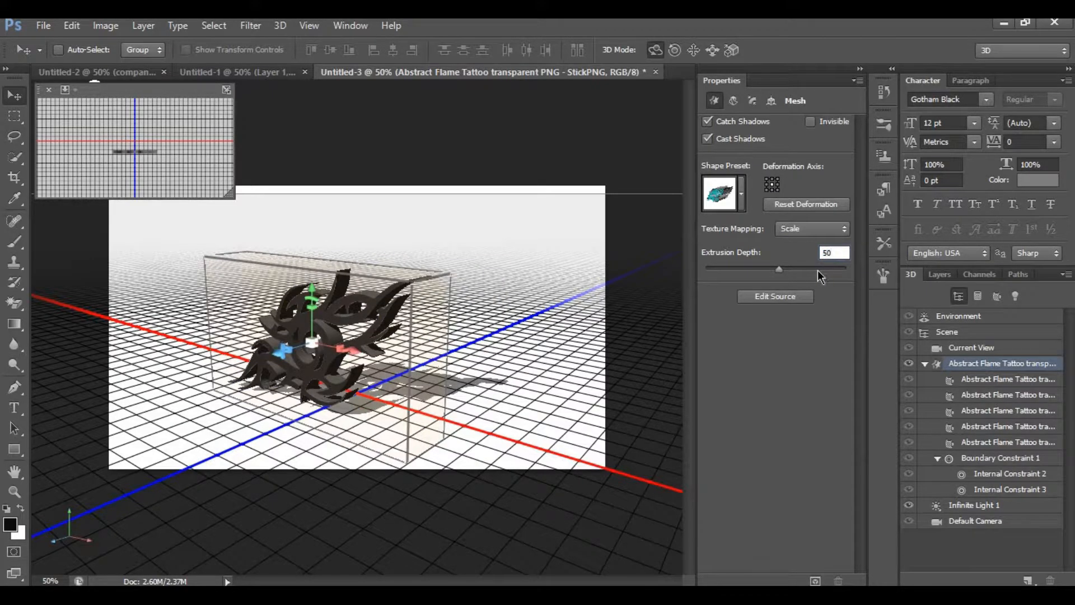
{"action": "key", "text": "Return"}
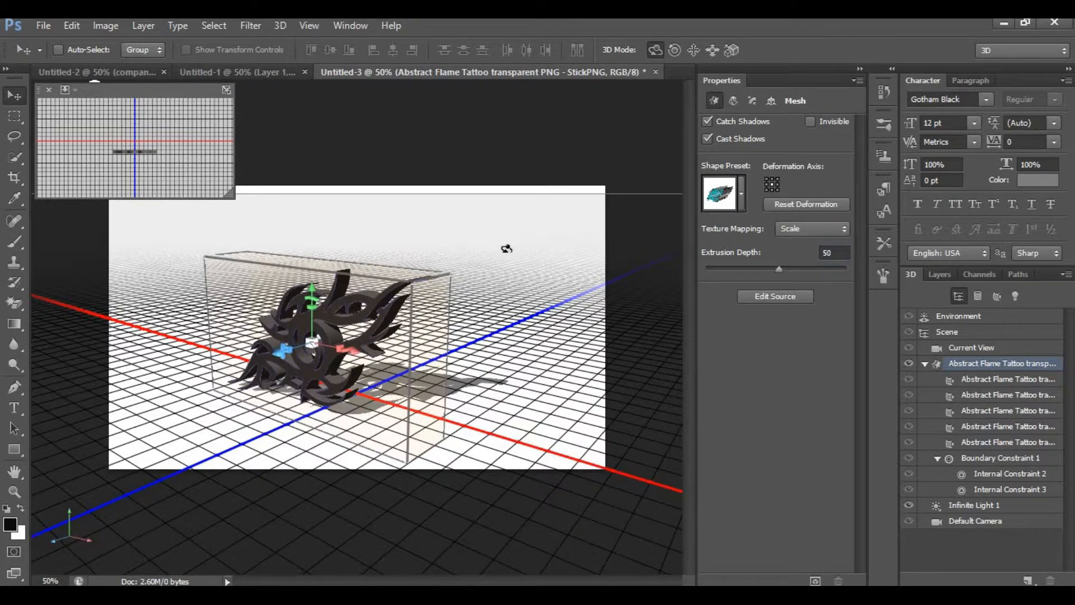
Step: Orbit the Current View camera to look down on the extruded tattoo from a higher angle, and reselect its mesh
{"action": "left_click_drag", "start_coordinate": [529, 256], "coordinate": [502, 271]}
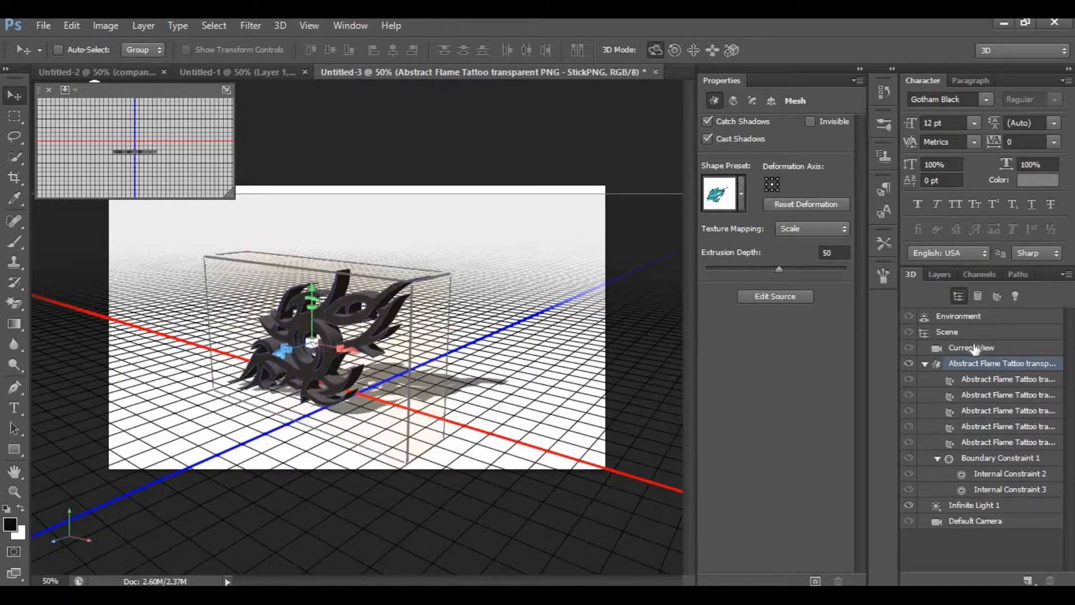
{"action": "left_click", "coordinate": [975, 349]}
{"action": "left_click_drag", "start_coordinate": [497, 286], "coordinate": [535, 275]}
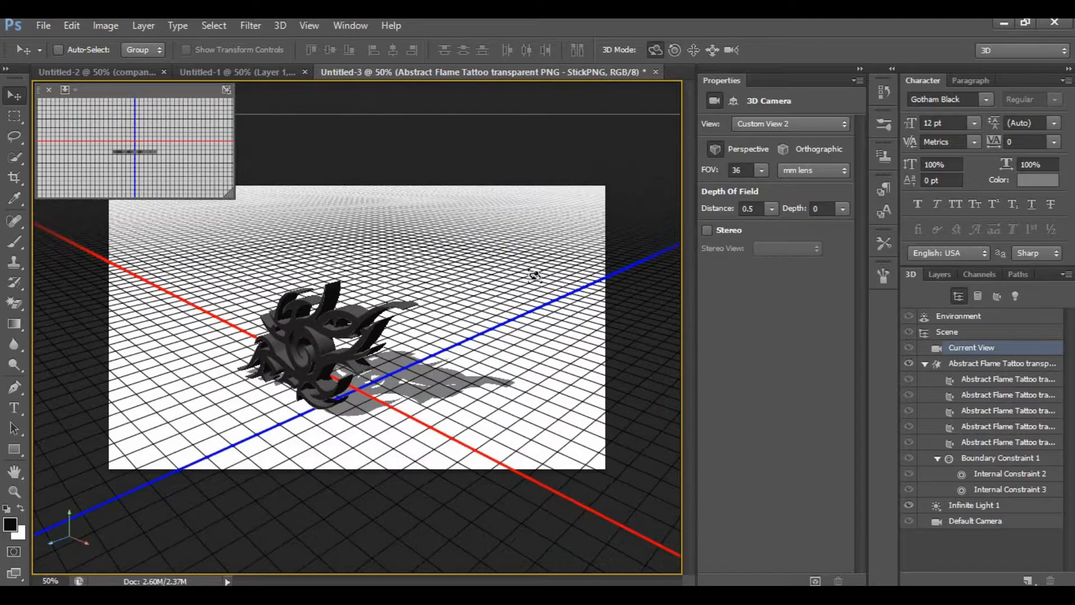
{"action": "left_click", "coordinate": [1002, 363]}
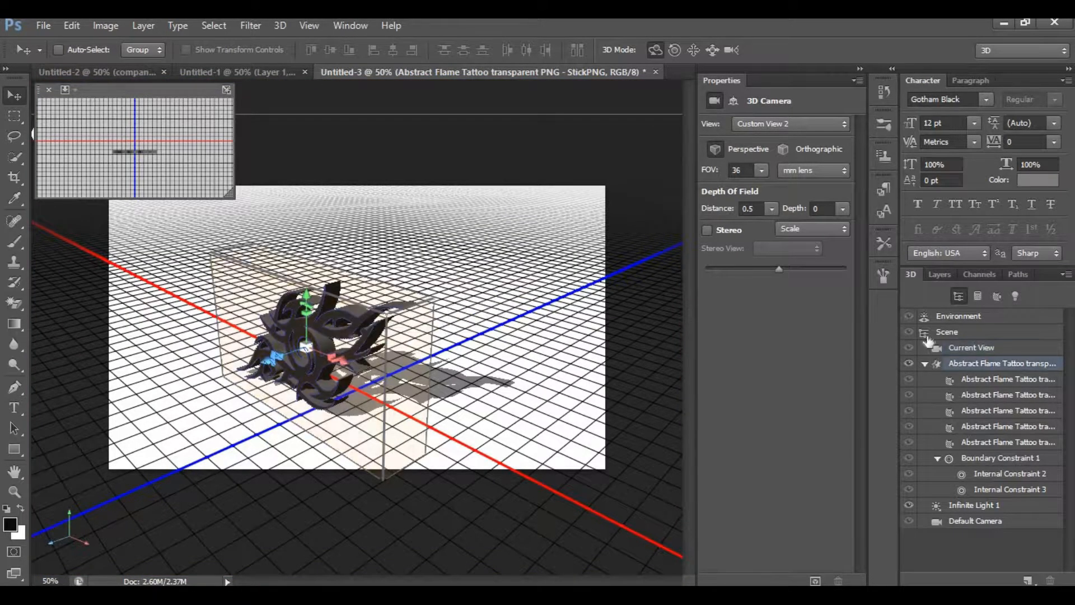
Step: Rotate Infinite Light 1 to redirect the tattoo's shadow, and orbit the camera around to the tattoo's back side
{"action": "left_click", "coordinate": [985, 506]}
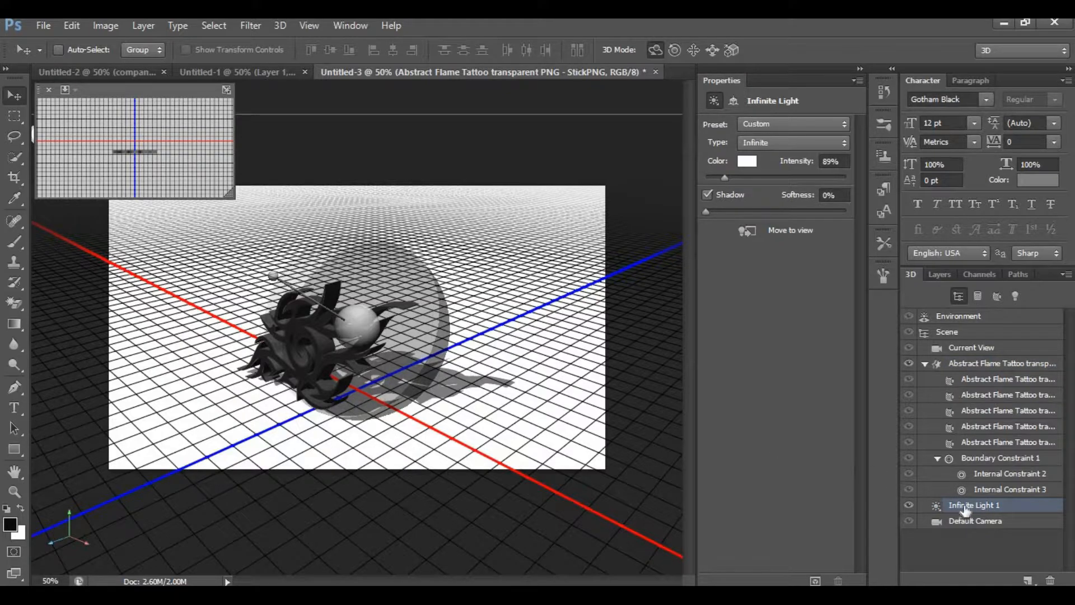
{"action": "left_click_drag", "start_coordinate": [351, 309], "coordinate": [392, 333]}
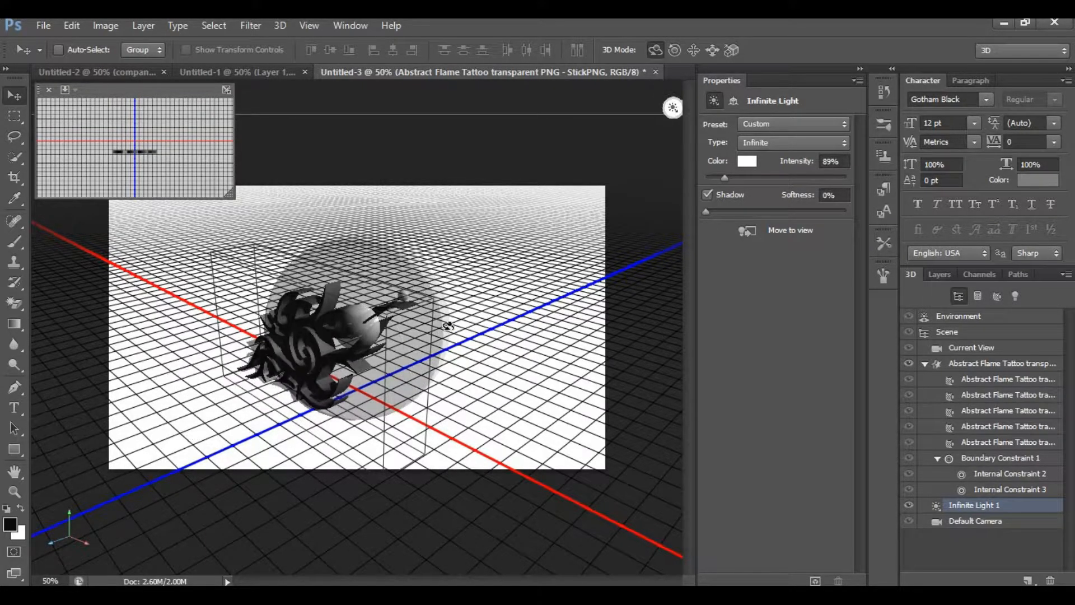
{"action": "left_click_drag", "start_coordinate": [315, 346], "coordinate": [358, 336]}
{"action": "left_click", "coordinate": [971, 348]}
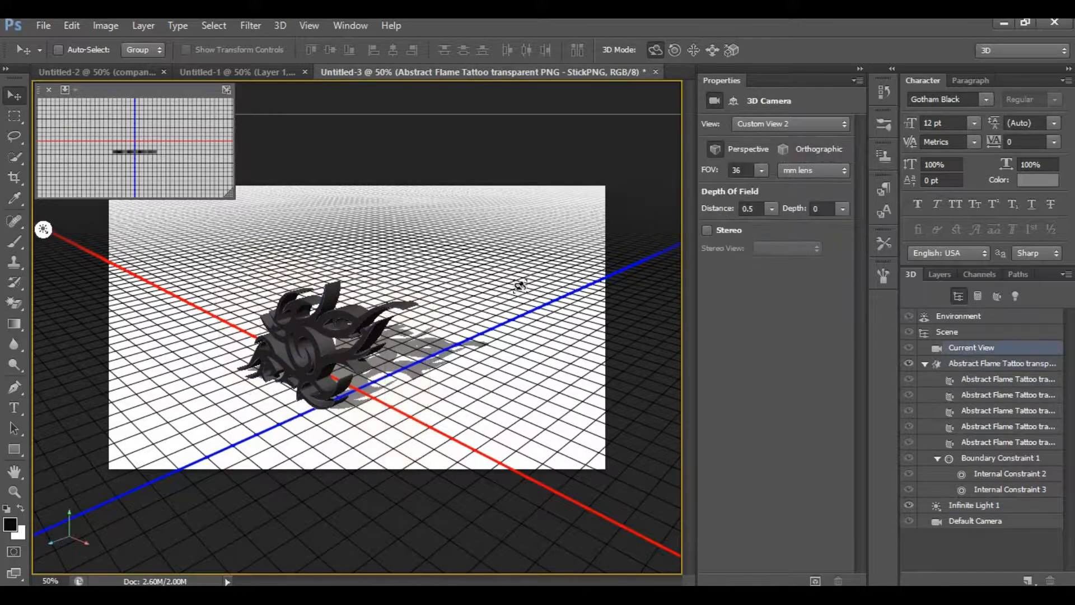
{"action": "left_click_drag", "start_coordinate": [496, 297], "coordinate": [393, 337]}
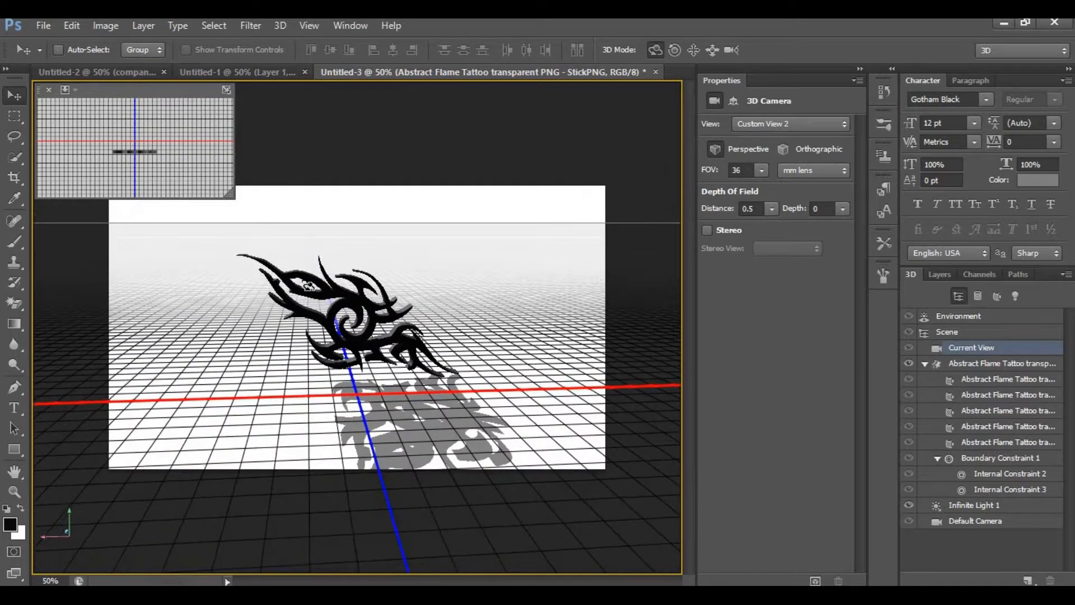
Step: Open the tattoo mesh's source artwork for editing, show its layer, and activate the Brush tool
{"action": "left_click", "coordinate": [970, 369]}
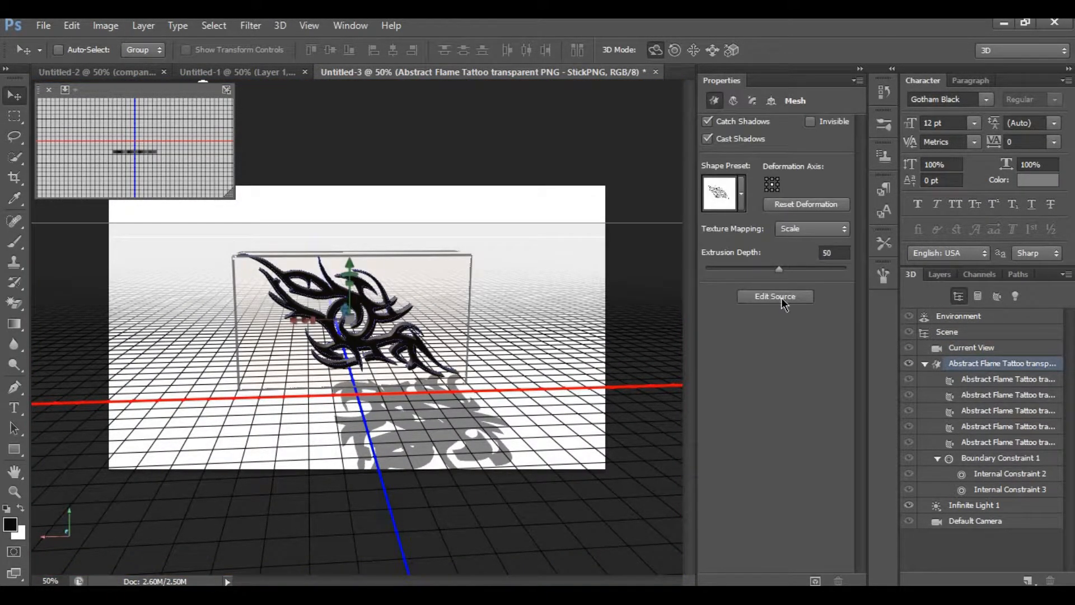
{"action": "left_click", "coordinate": [776, 296]}
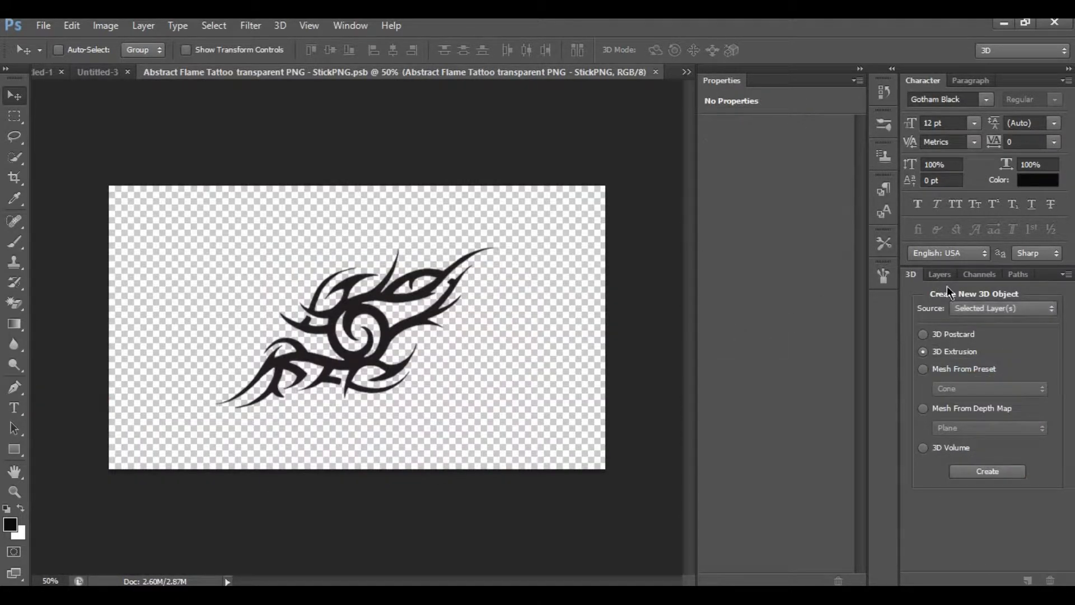
{"action": "left_click", "coordinate": [941, 274]}
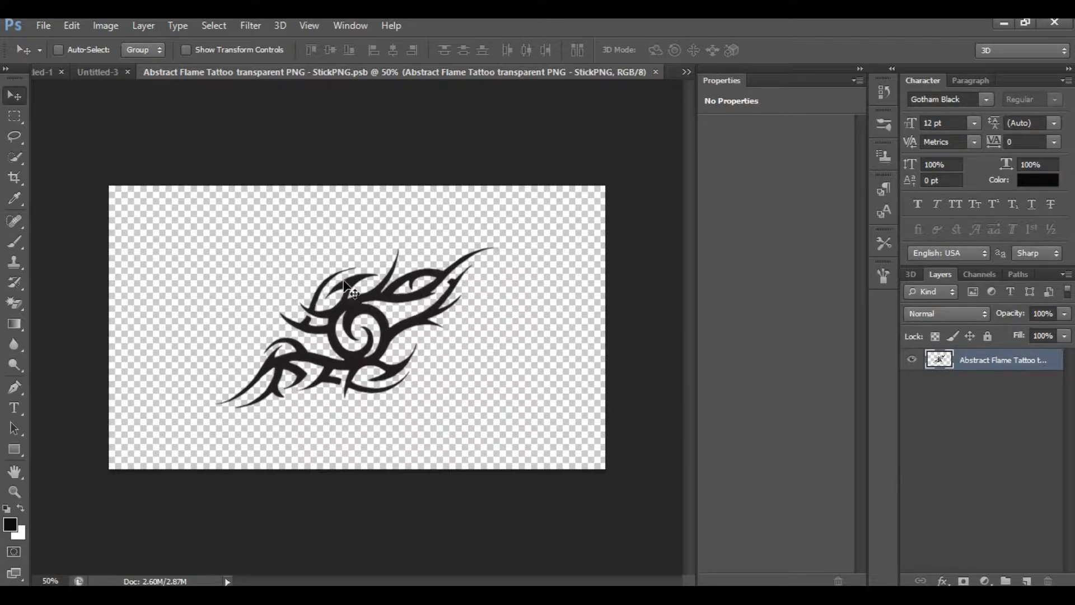
{"action": "key", "text": "b"}
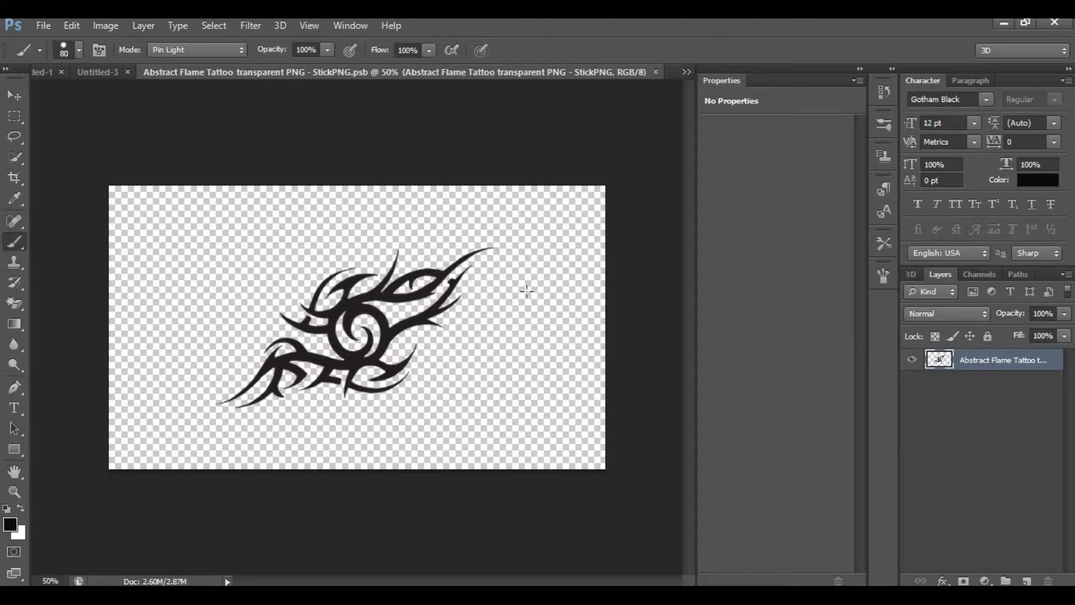
{"action": "left_click_drag", "start_coordinate": [538, 280], "coordinate": [502, 380]}
{"action": "key", "text": "ctrl"}
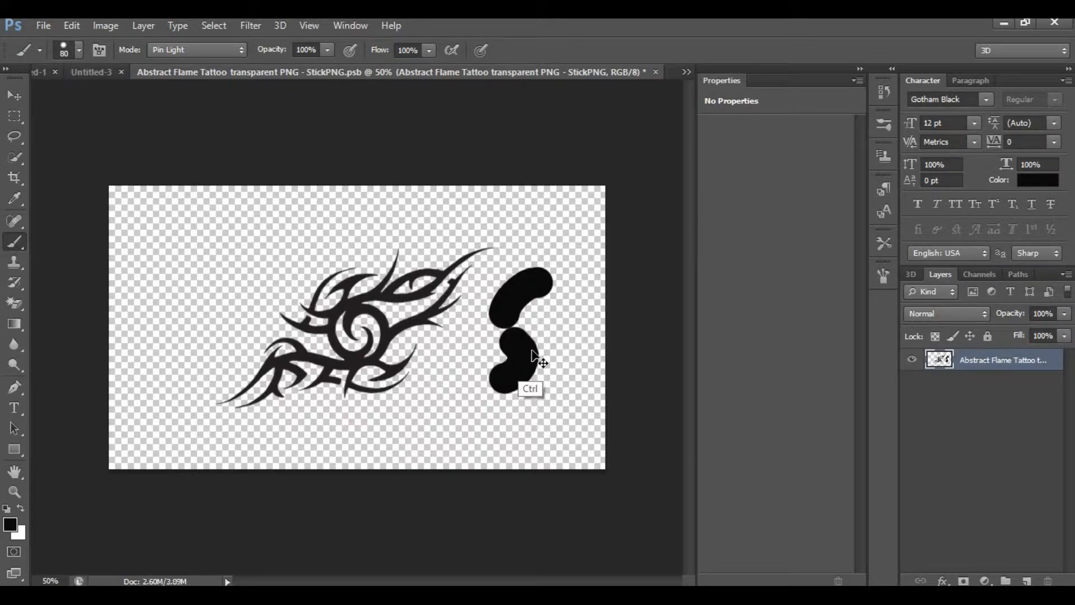
{"action": "key", "text": "ctrl+alt+z"}
{"action": "key", "text": "ctrl+alt+z"}
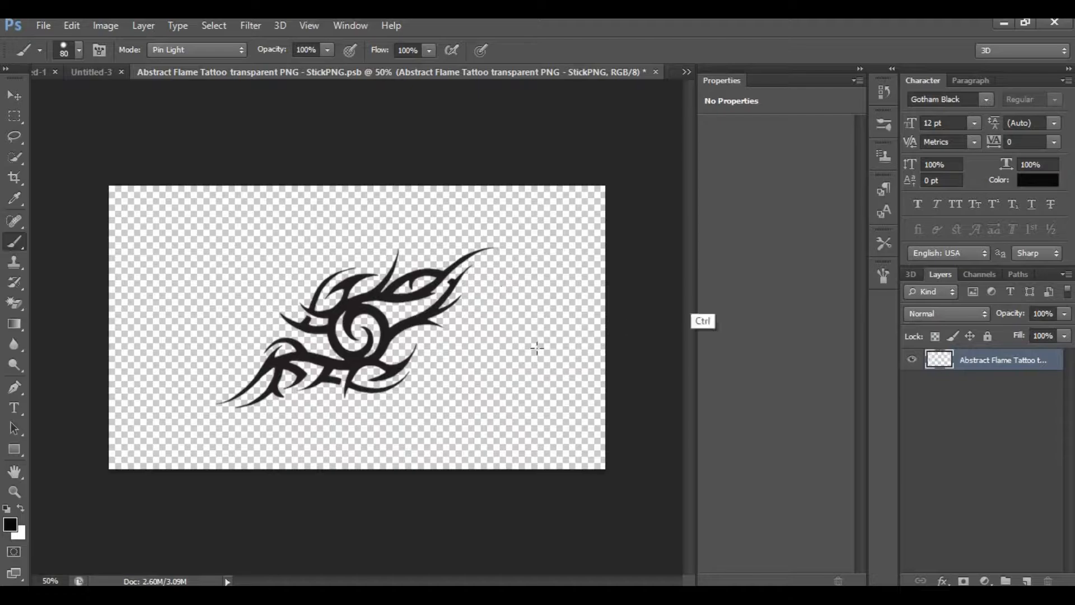
Step: Enable Shape Dynamics for the brush, try one stroke beside the tattoo, and undo that stroke
{"action": "left_click", "coordinate": [884, 276]}
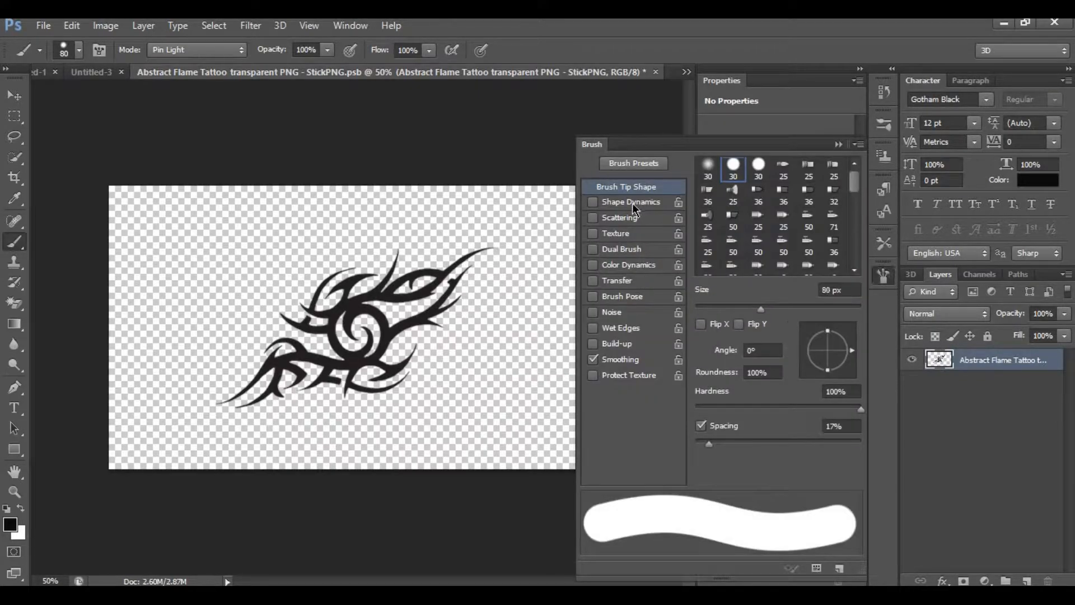
{"action": "left_click", "coordinate": [632, 202]}
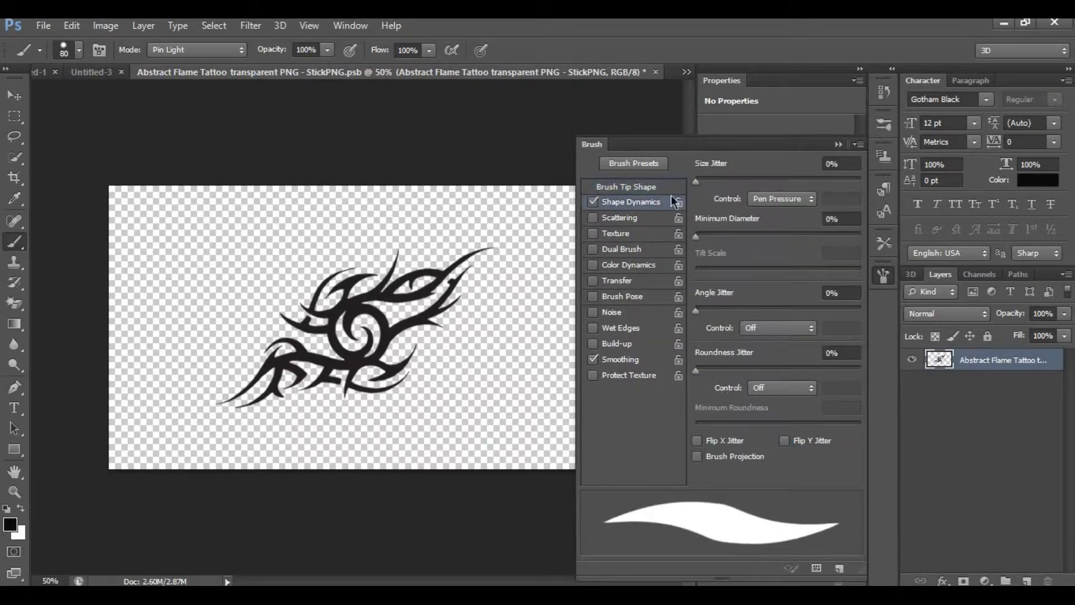
{"action": "left_click", "coordinate": [837, 145]}
{"action": "mouse_move", "coordinate": [559, 211]}
{"action": "left_mouse_down"}
{"action": "mouse_move", "coordinate": [529, 309]}
{"action": "mouse_move", "coordinate": [504, 305]}
{"action": "mouse_move", "coordinate": [493, 430]}
{"action": "mouse_move", "coordinate": [484, 400]}
{"action": "left_mouse_up"}
{"action": "key", "text": "ctrl+z"}
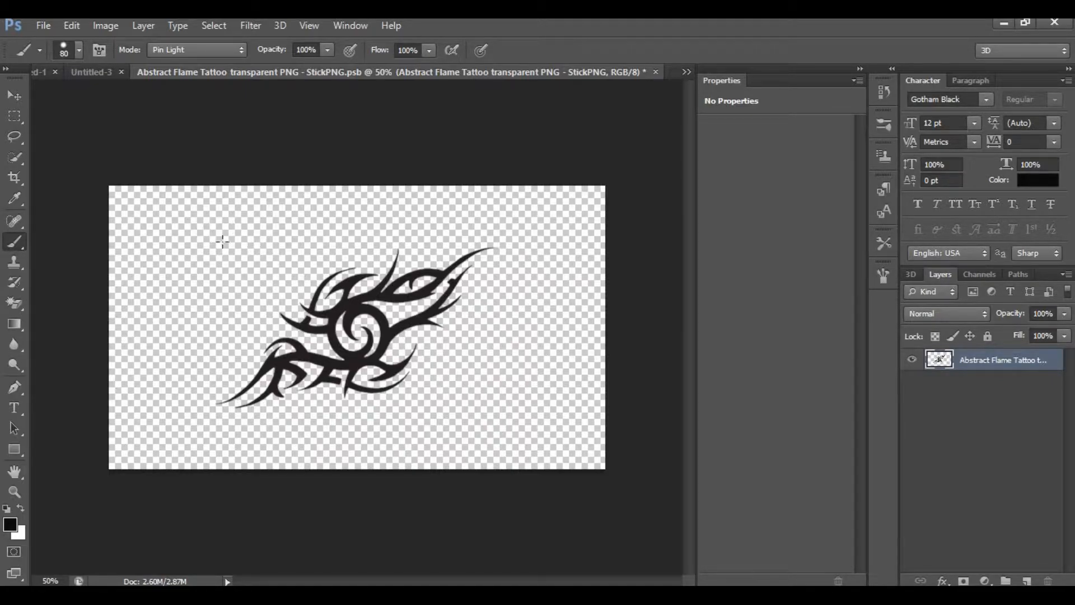
Step: Paint several curved, tapered black strokes above and to the left of the tattoo in the source artwork
{"action": "mouse_move", "coordinate": [183, 290]}
{"action": "left_mouse_down"}
{"action": "mouse_move", "coordinate": [246, 198]}
{"action": "mouse_move", "coordinate": [253, 260]}
{"action": "mouse_move", "coordinate": [224, 294]}
{"action": "mouse_move", "coordinate": [227, 327]}
{"action": "left_mouse_up"}
{"action": "left_click_drag", "start_coordinate": [230, 247], "coordinate": [339, 221]}
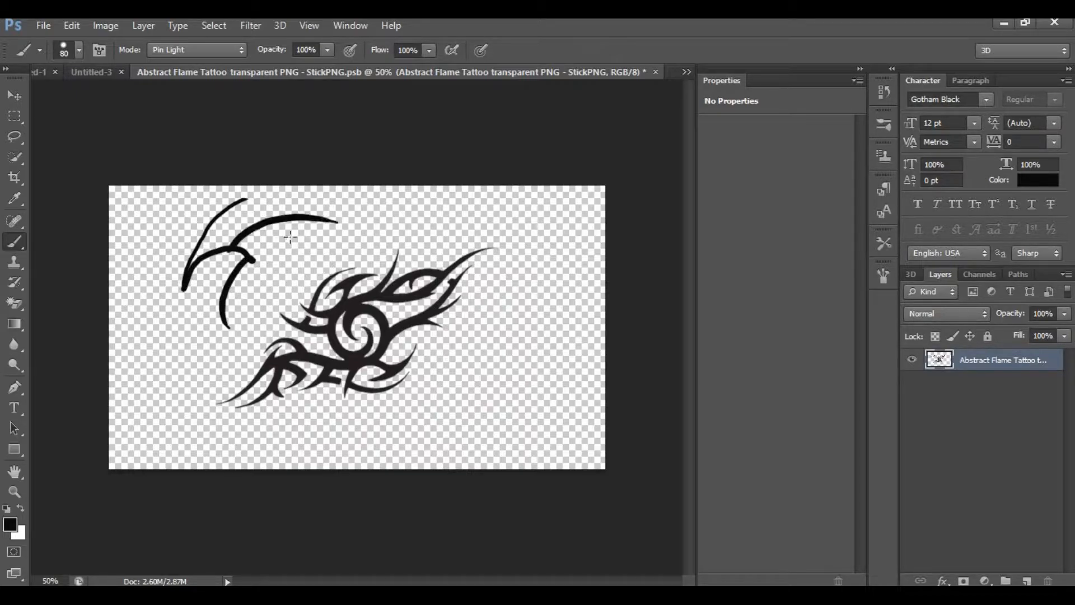
{"action": "mouse_move", "coordinate": [288, 294]}
{"action": "left_mouse_down"}
{"action": "mouse_move", "coordinate": [293, 223]}
{"action": "mouse_move", "coordinate": [359, 245]}
{"action": "left_mouse_up"}
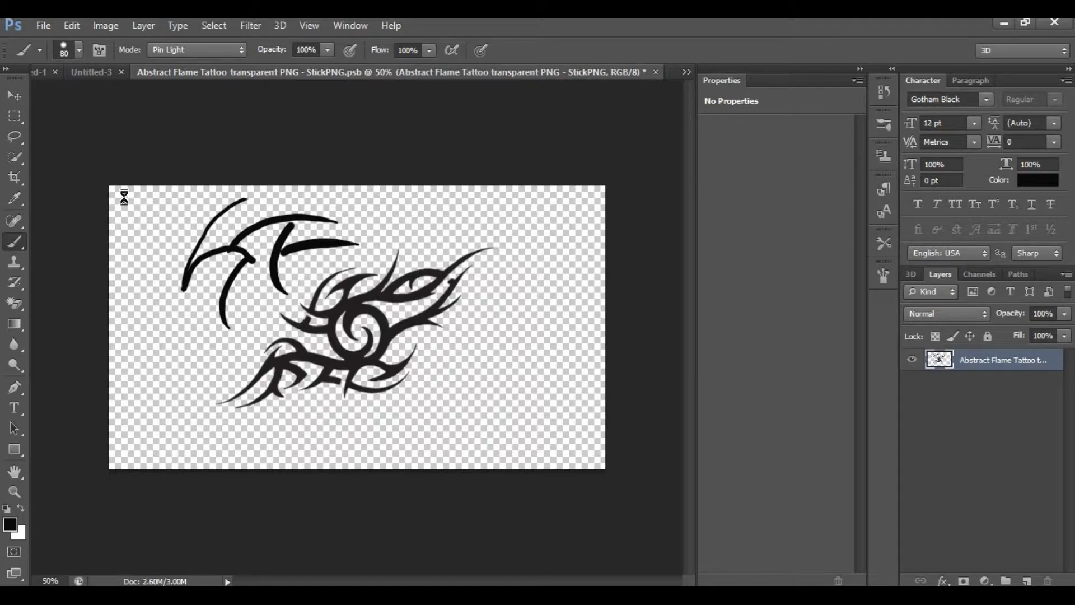
Step: Save the painted source artwork and return to the Untitled-3 document with the Move tool active
{"action": "key", "text": "ctrl+s"}
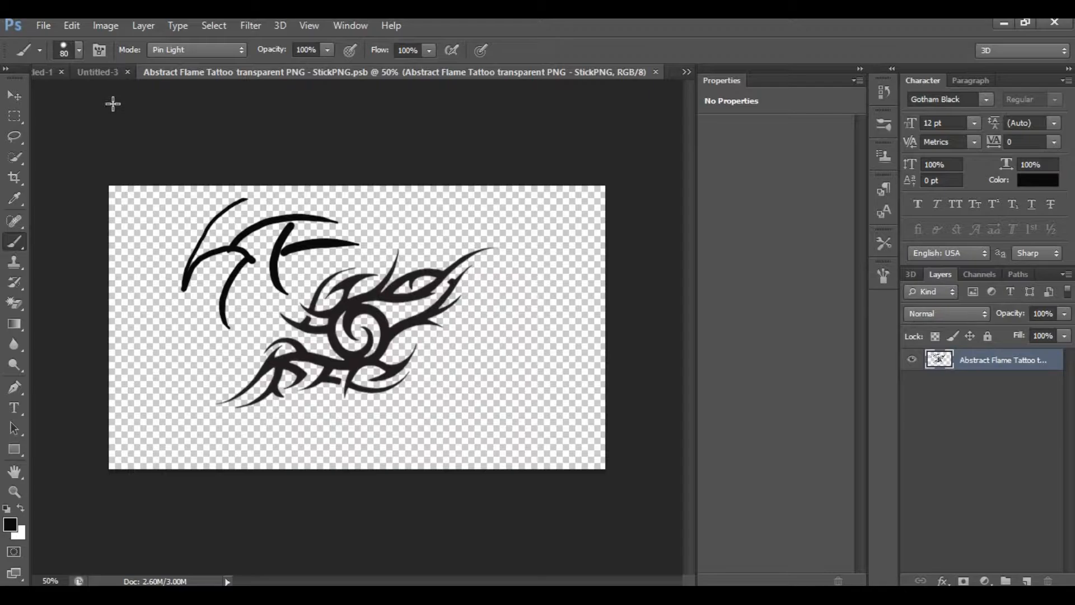
{"action": "key", "text": "v"}
{"action": "left_click", "coordinate": [94, 76]}
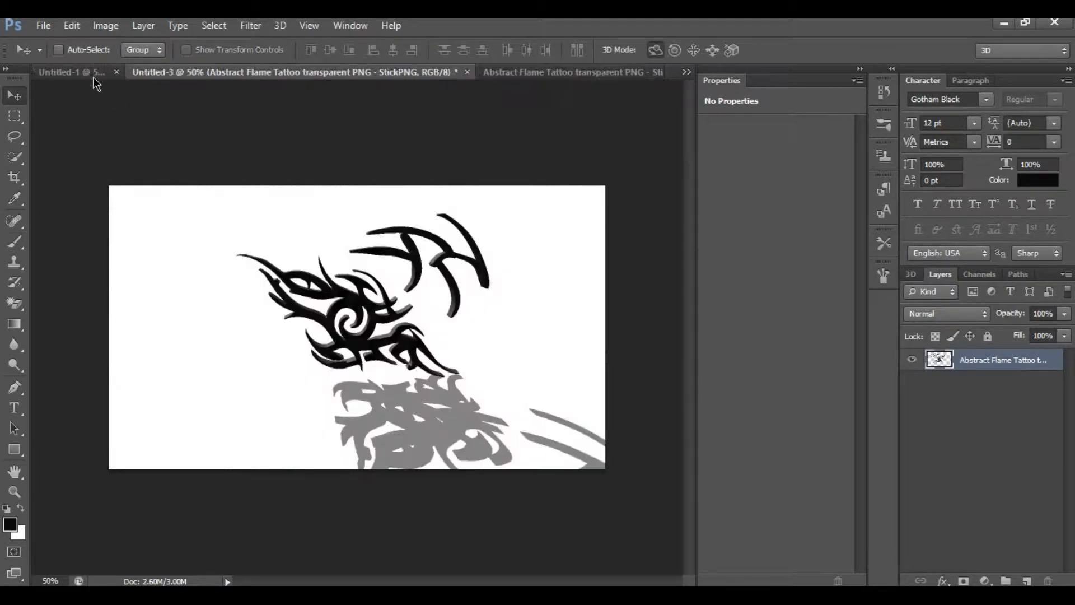
Step: Try rotating the tattoo mesh, undo that rotation, and orbit the Current View camera to a raised angle over the extruded strokes
{"action": "left_click_drag", "start_coordinate": [526, 264], "coordinate": [474, 372]}
{"action": "key", "text": "ctrl+z"}
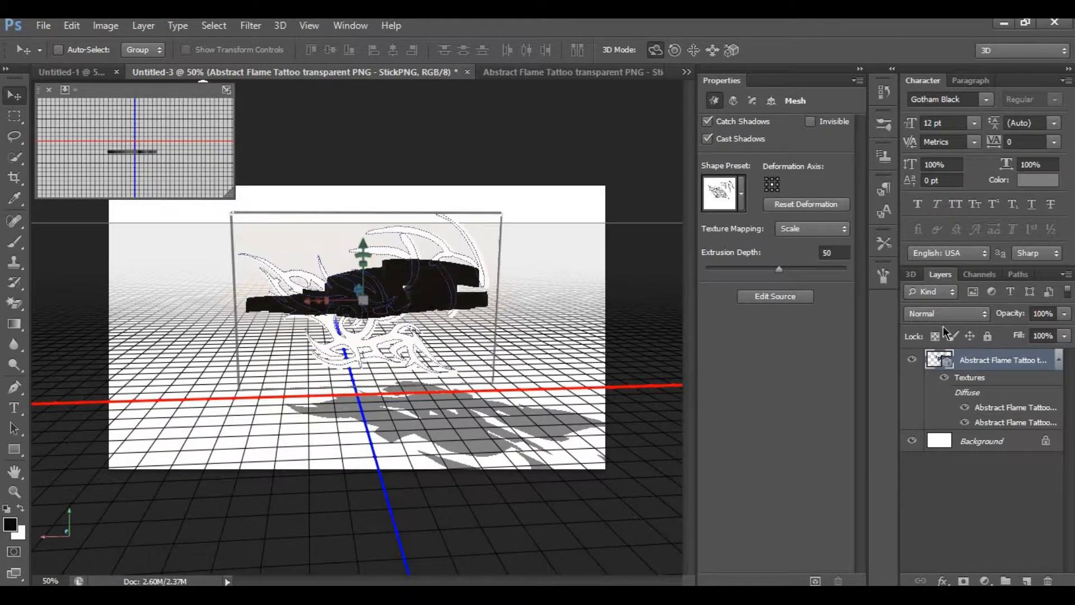
{"action": "left_click", "coordinate": [910, 274]}
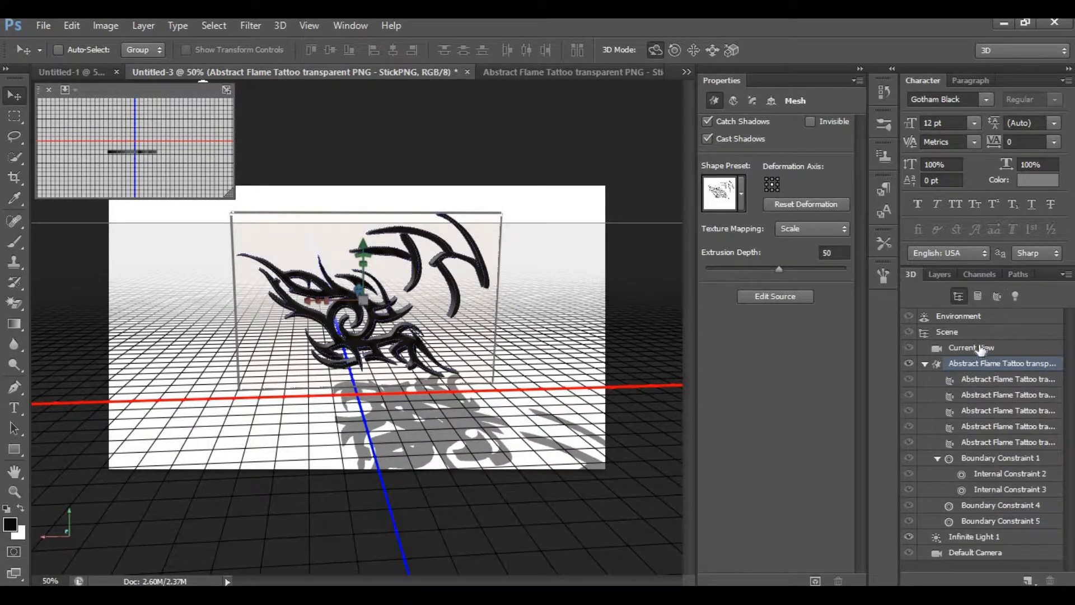
{"action": "left_click", "coordinate": [981, 350]}
{"action": "mouse_move", "coordinate": [514, 272]}
{"action": "left_mouse_down"}
{"action": "mouse_move", "coordinate": [355, 299]}
{"action": "mouse_move", "coordinate": [285, 274]}
{"action": "mouse_move", "coordinate": [442, 296]}
{"action": "mouse_move", "coordinate": [529, 262]}
{"action": "left_mouse_up"}
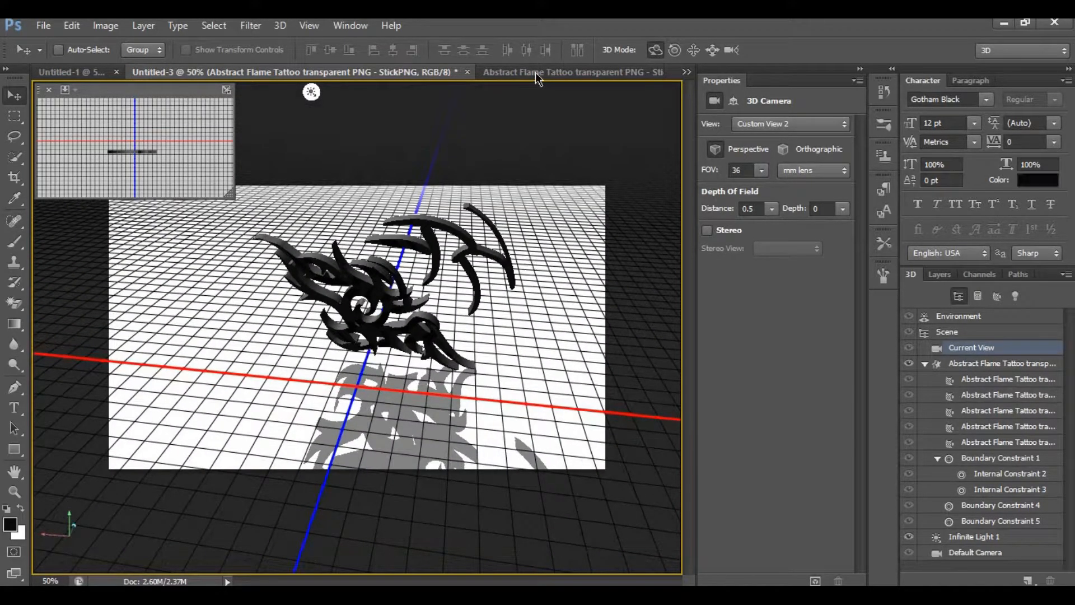
{"action": "left_click", "coordinate": [539, 74]}
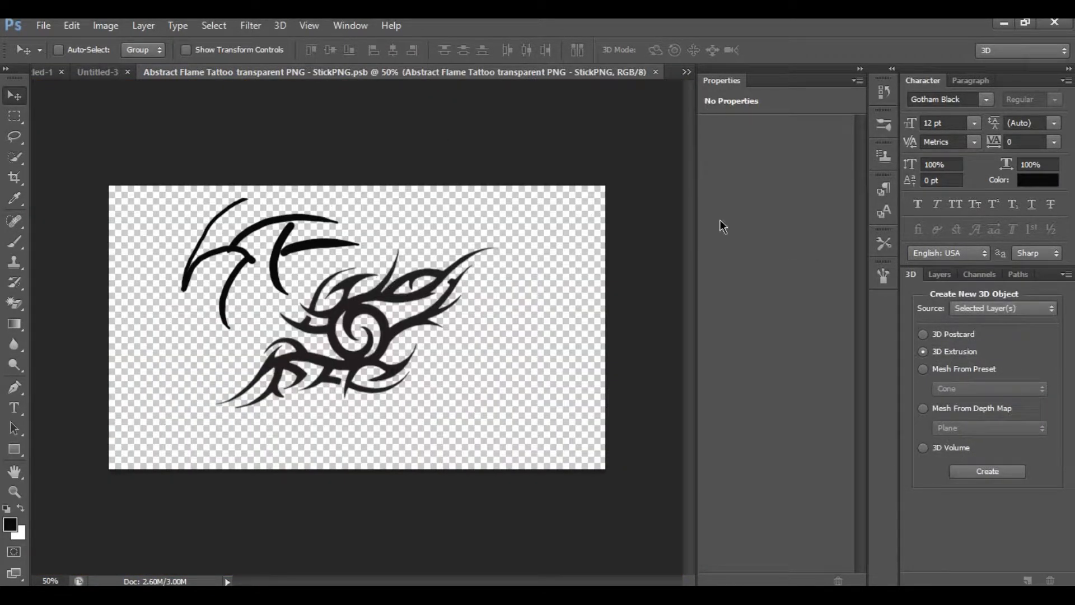
{"action": "left_click", "coordinate": [940, 276]}
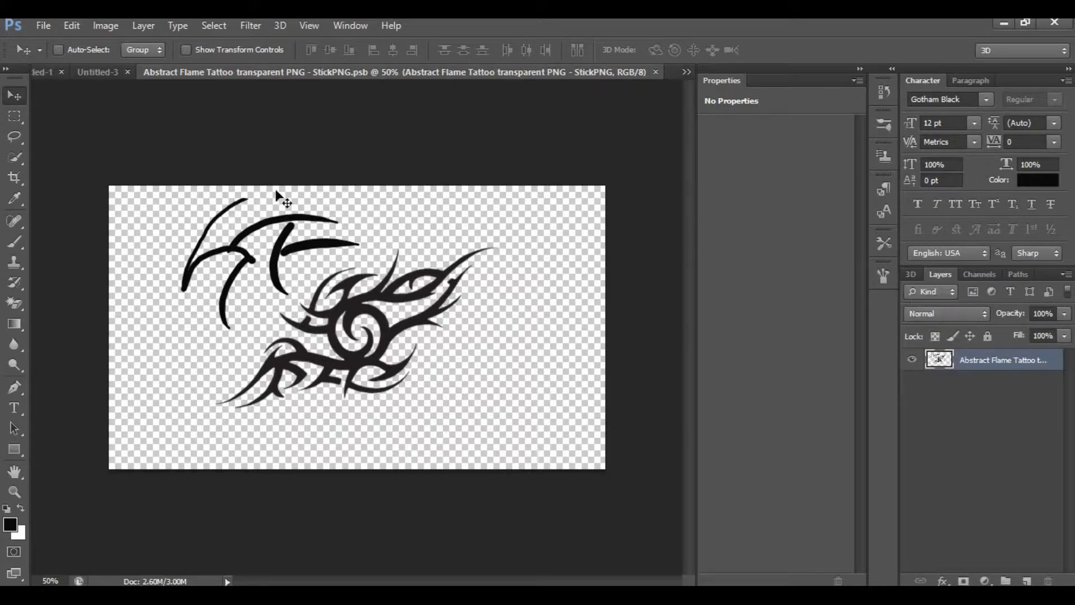
{"action": "left_click", "coordinate": [97, 76]}
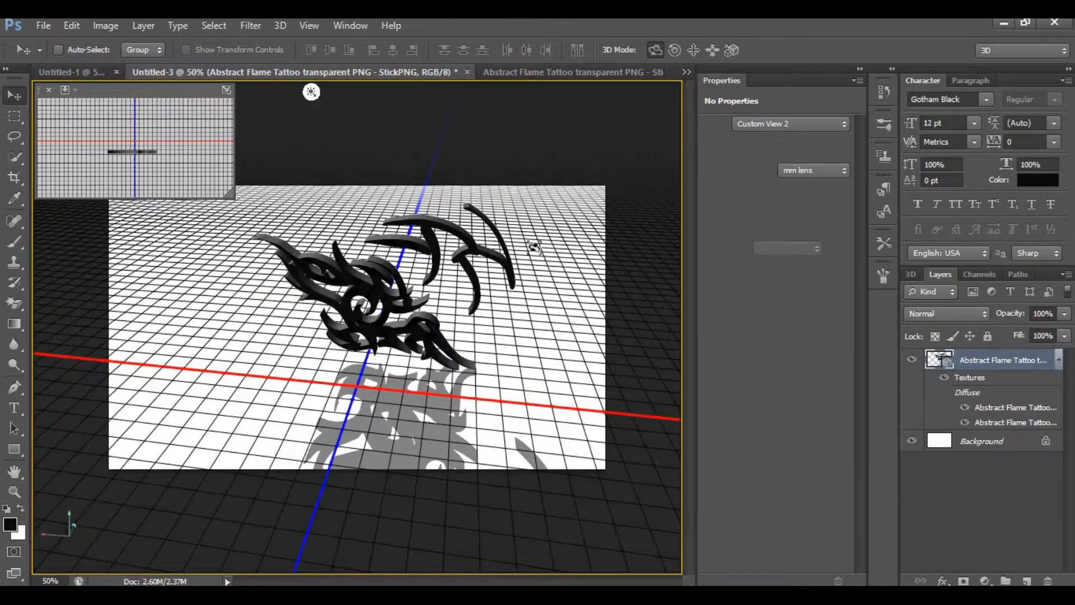
Step: Reopen the tattoo's source artwork and hand-paint the word "The" in black to the lower right of the tattoo
{"action": "left_click", "coordinate": [548, 72]}
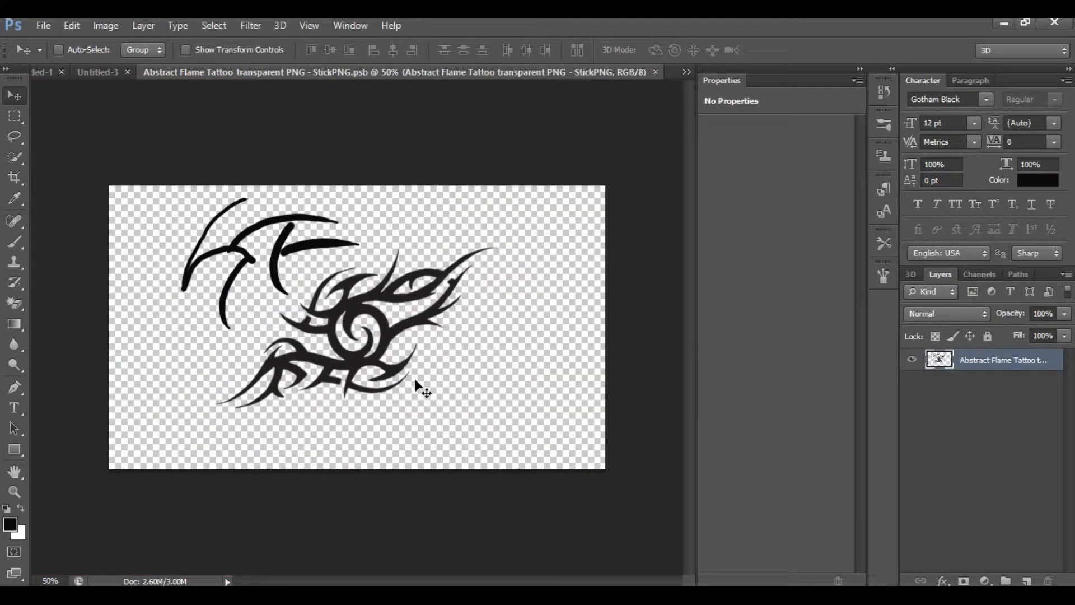
{"action": "key", "text": "b"}
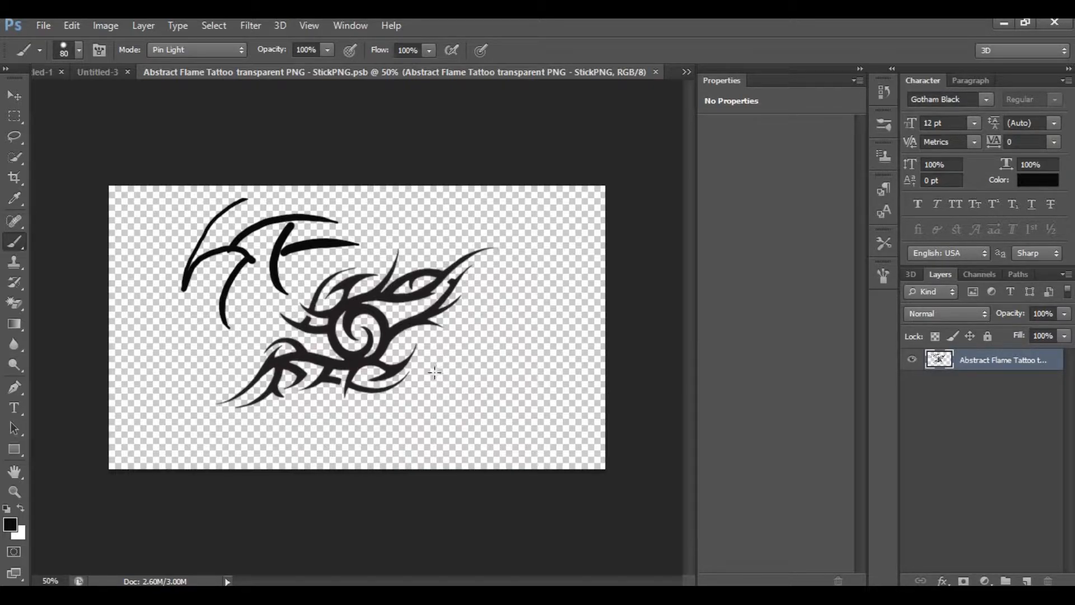
{"action": "left_click_drag", "start_coordinate": [436, 381], "coordinate": [538, 317]}
{"action": "left_click_drag", "start_coordinate": [469, 360], "coordinate": [480, 432]}
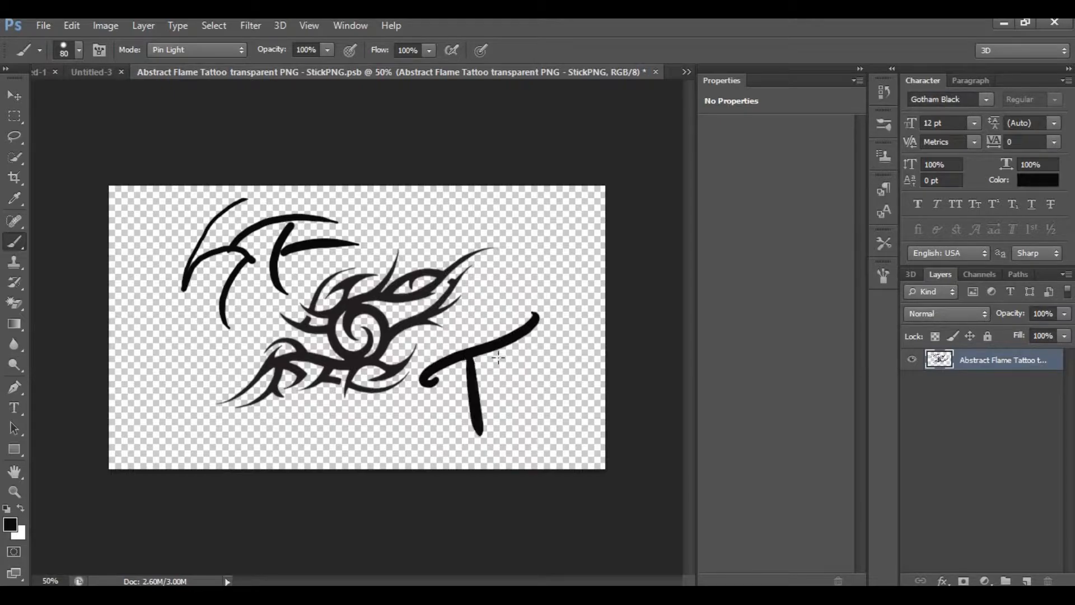
{"action": "mouse_move", "coordinate": [493, 352]}
{"action": "left_mouse_down"}
{"action": "mouse_move", "coordinate": [529, 399]}
{"action": "mouse_move", "coordinate": [606, 352]}
{"action": "left_mouse_up"}
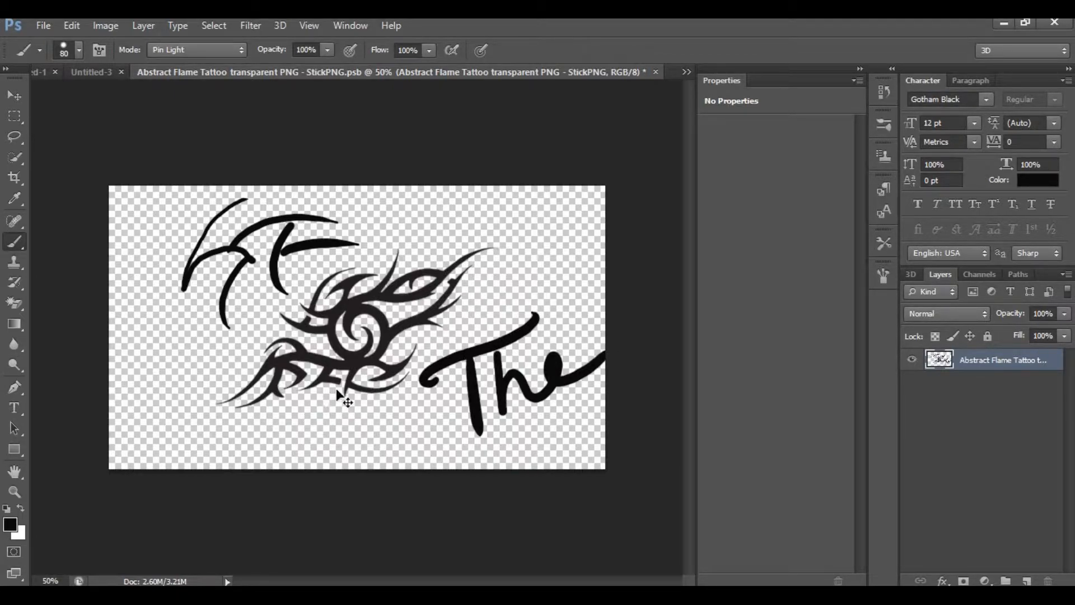
Step: Save the source artwork, return to Untitled-3, and orbit the camera around to the readable side of the extruded lettering
{"action": "key", "text": "v"}
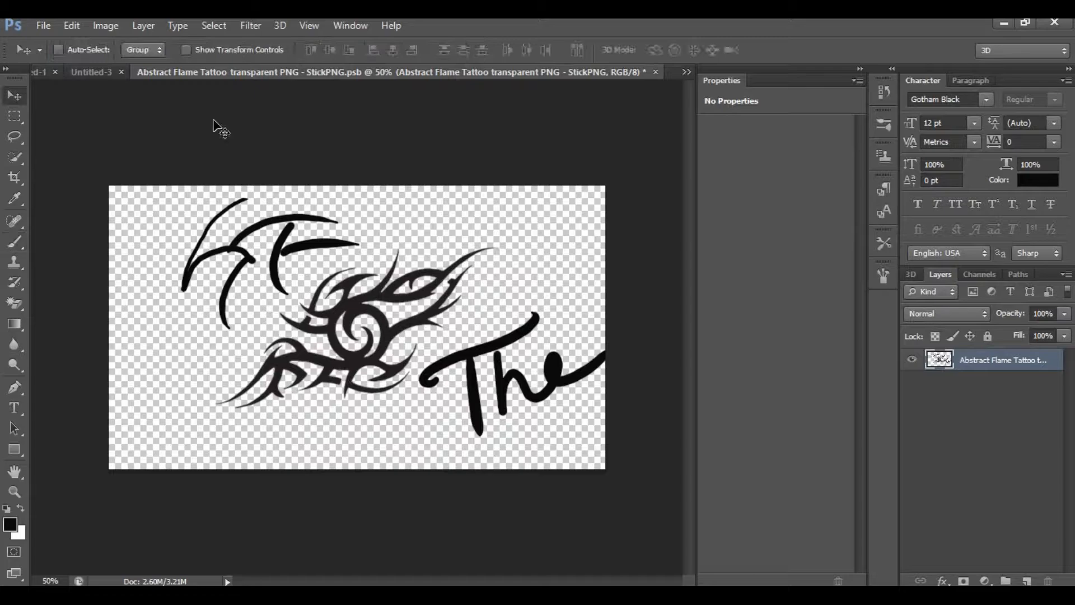
{"action": "left_click", "coordinate": [94, 73]}
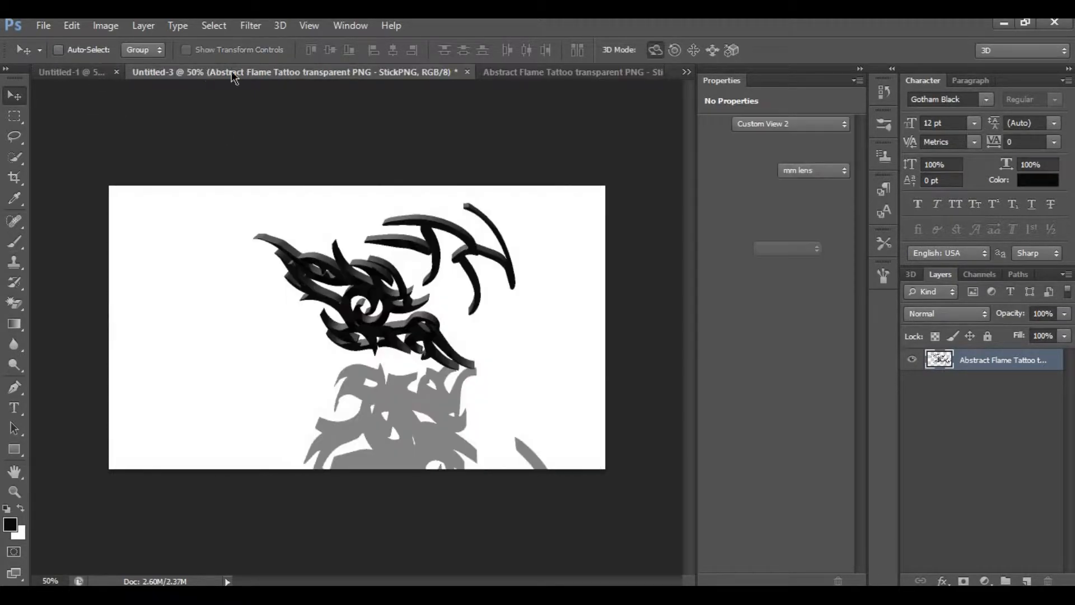
{"action": "left_click", "coordinate": [539, 72]}
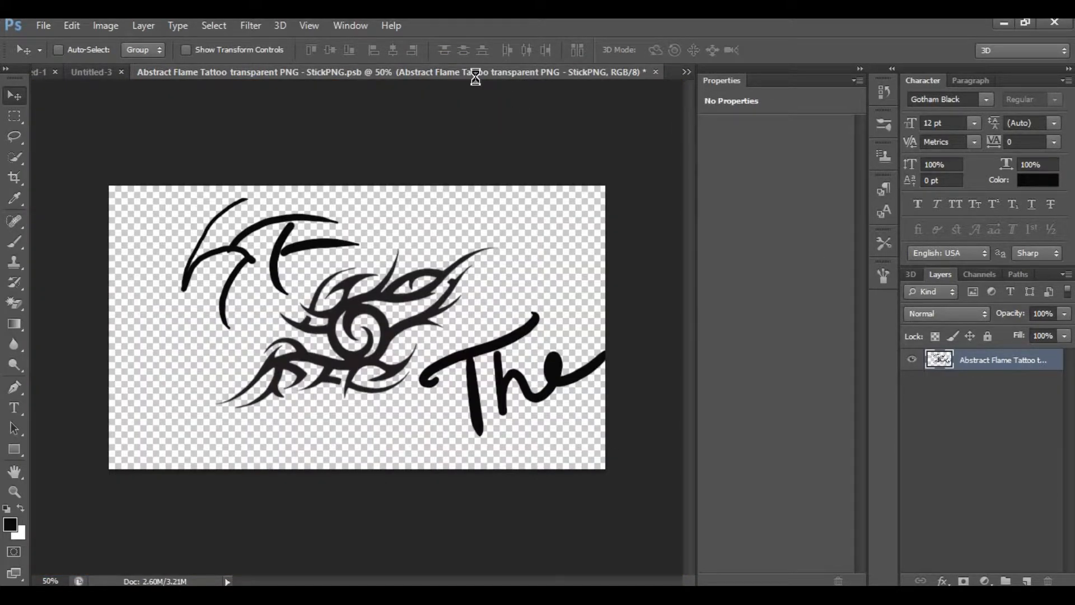
{"action": "left_click", "coordinate": [87, 73]}
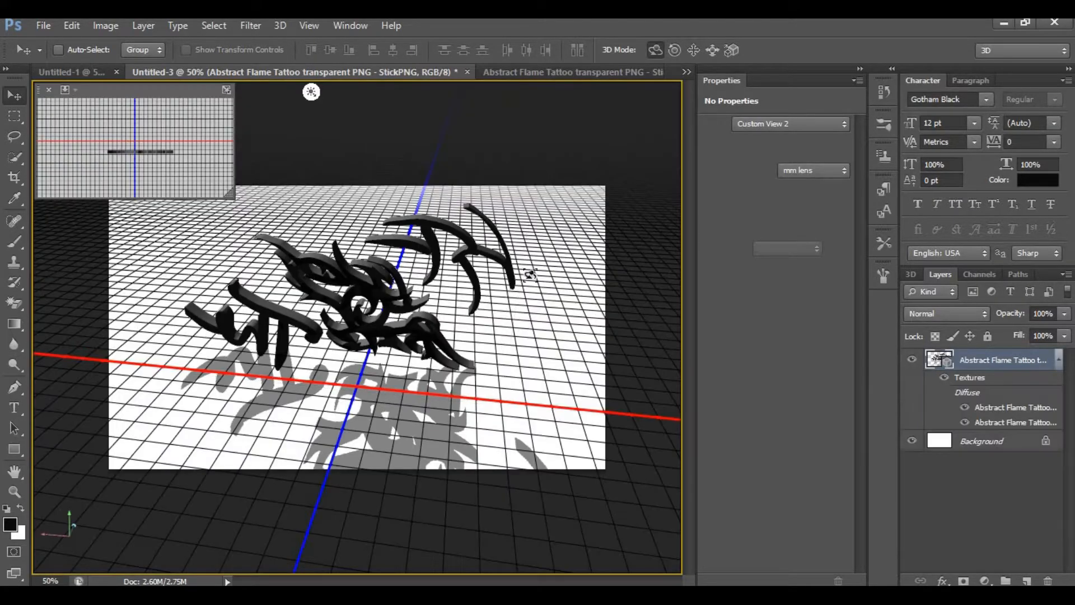
{"action": "left_click_drag", "start_coordinate": [474, 288], "coordinate": [422, 347]}
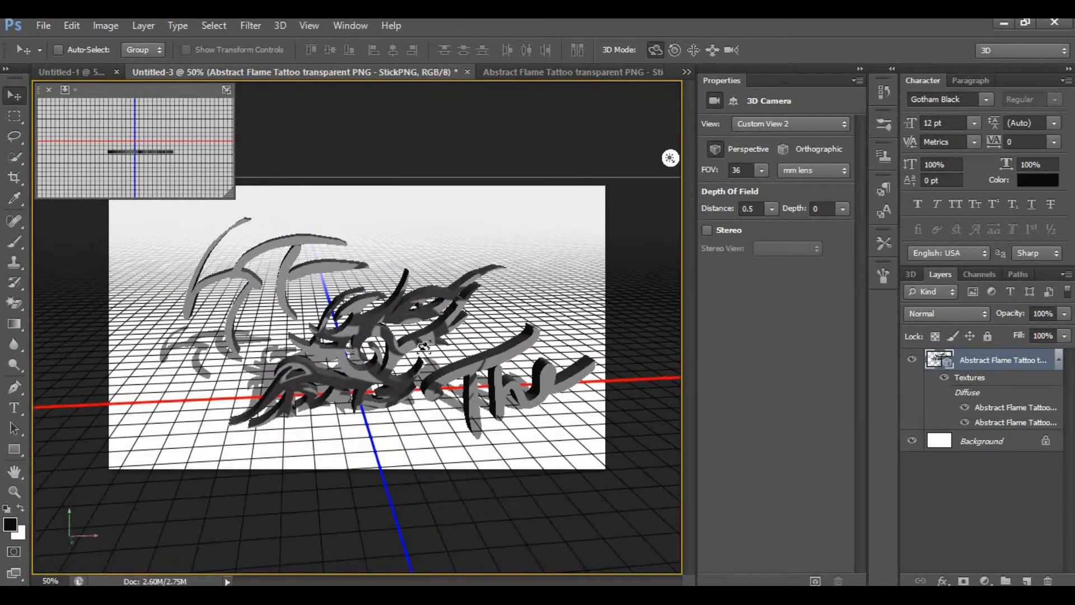
Step: Select Infinite Light 1, redirect the lighting on the extruded artwork, and show the Environment properties
{"action": "left_click", "coordinate": [397, 333]}
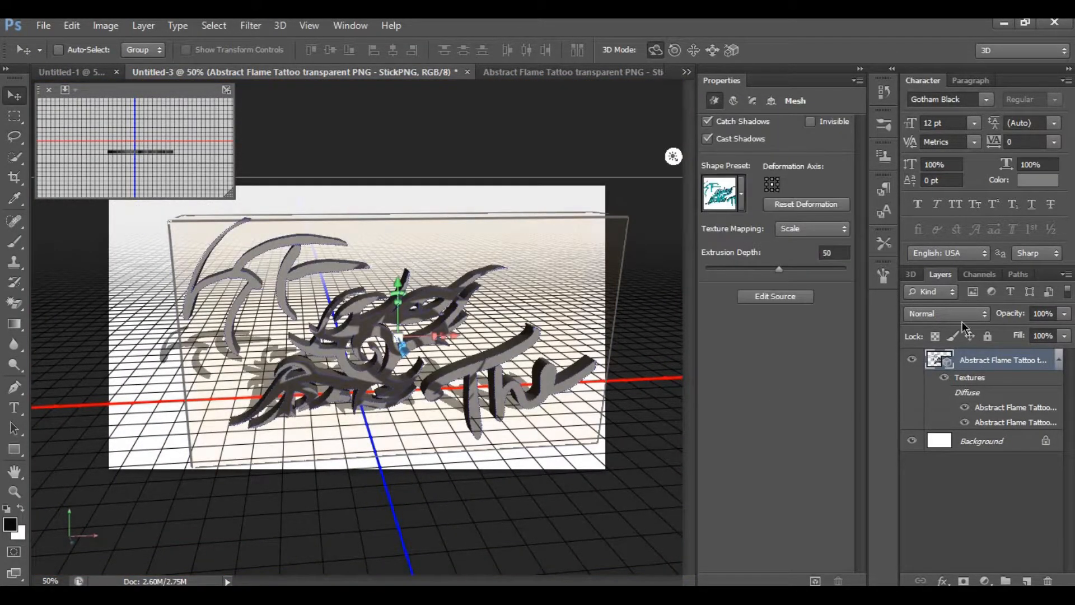
{"action": "left_click", "coordinate": [911, 275]}
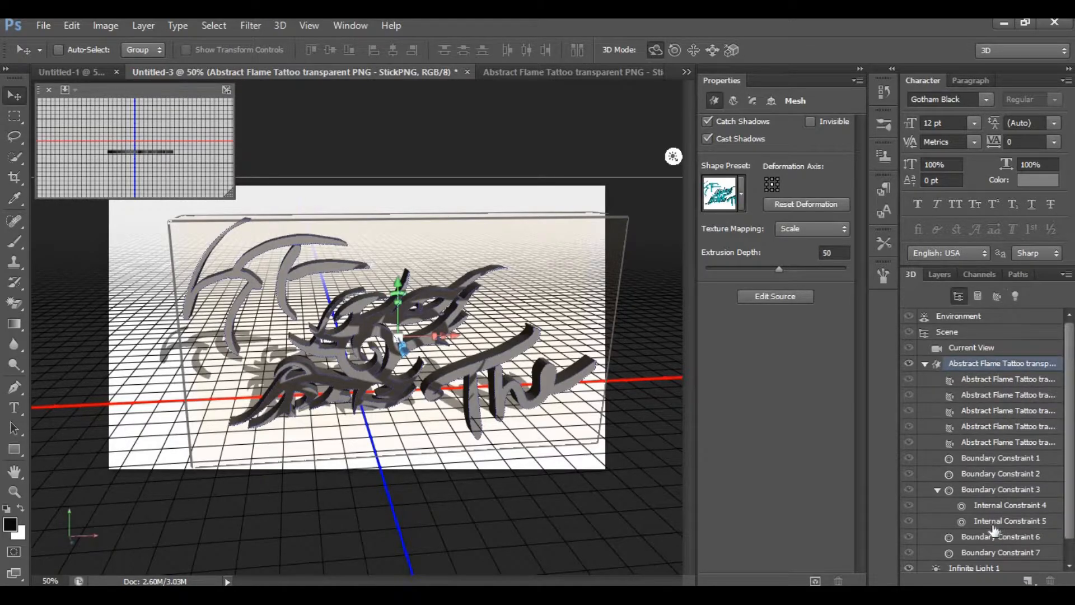
{"action": "left_click", "coordinate": [1002, 521]}
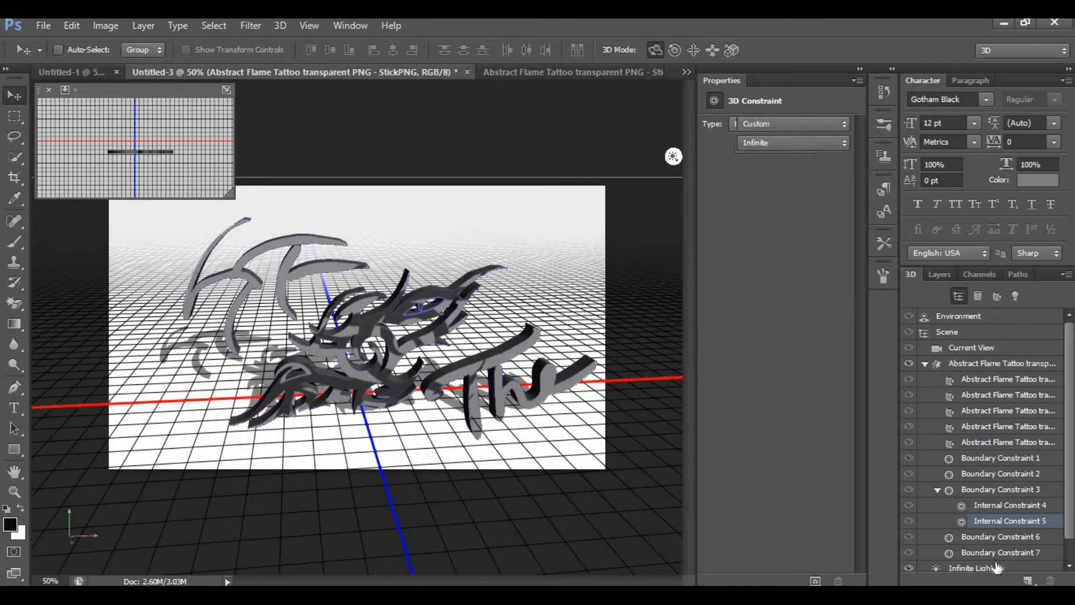
{"action": "left_click", "coordinate": [997, 567]}
{"action": "left_click_drag", "start_coordinate": [352, 319], "coordinate": [529, 326]}
{"action": "left_click", "coordinate": [988, 322]}
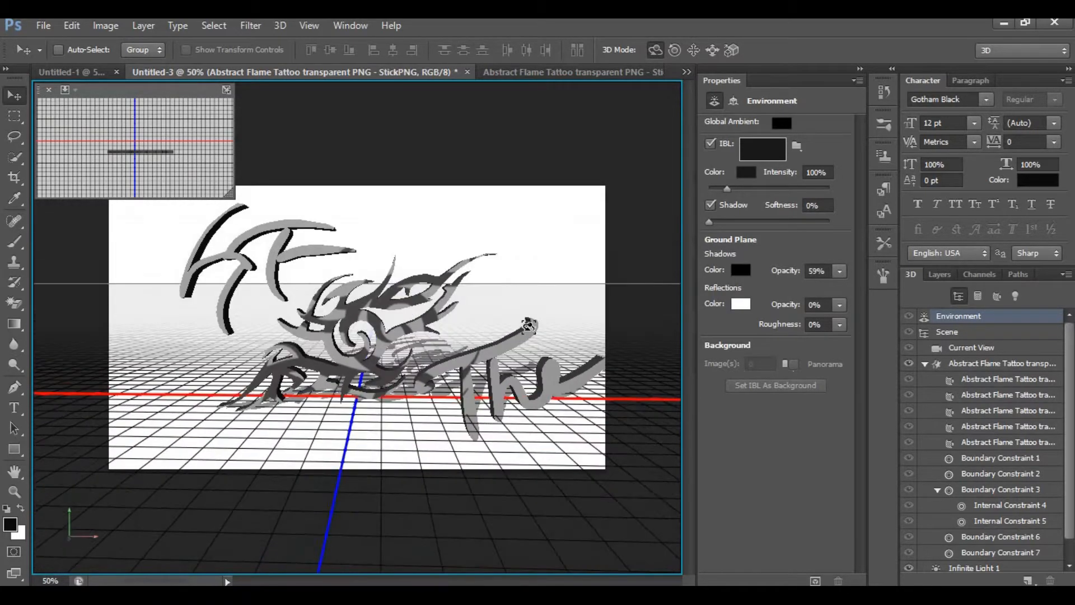
Step: Switch to the blank Untitled-1 document, show its layers, and activate the Brush tool
{"action": "left_click", "coordinate": [88, 74]}
{"action": "left_click", "coordinate": [941, 274]}
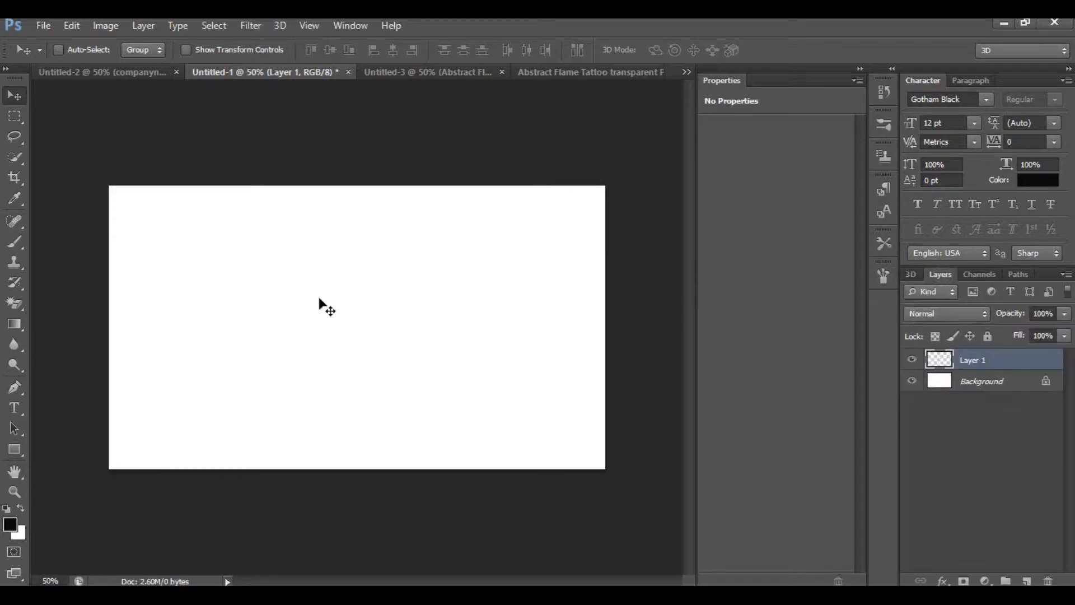
{"action": "key", "text": "b"}
{"action": "key", "text": "ctrl"}
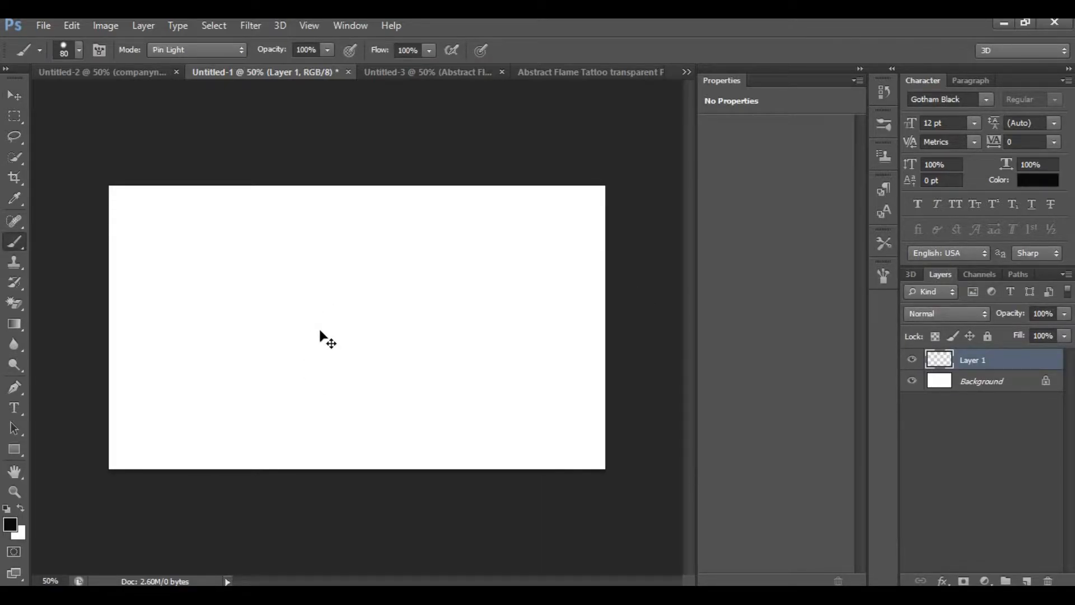
Step: Set the painting cursor preference to Normal Brush Tip with the crosshair in the brush tip turned off
{"action": "key", "text": "i"}
{"action": "key", "text": "ctrl+k"}
{"action": "left_click", "coordinate": [238, 125]}
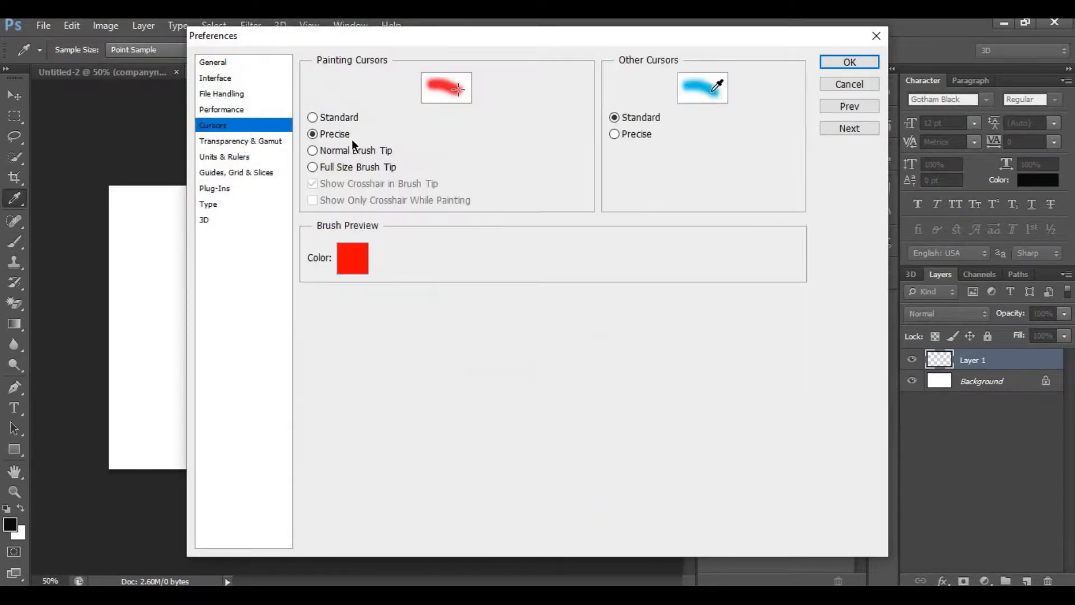
{"action": "left_click", "coordinate": [332, 151]}
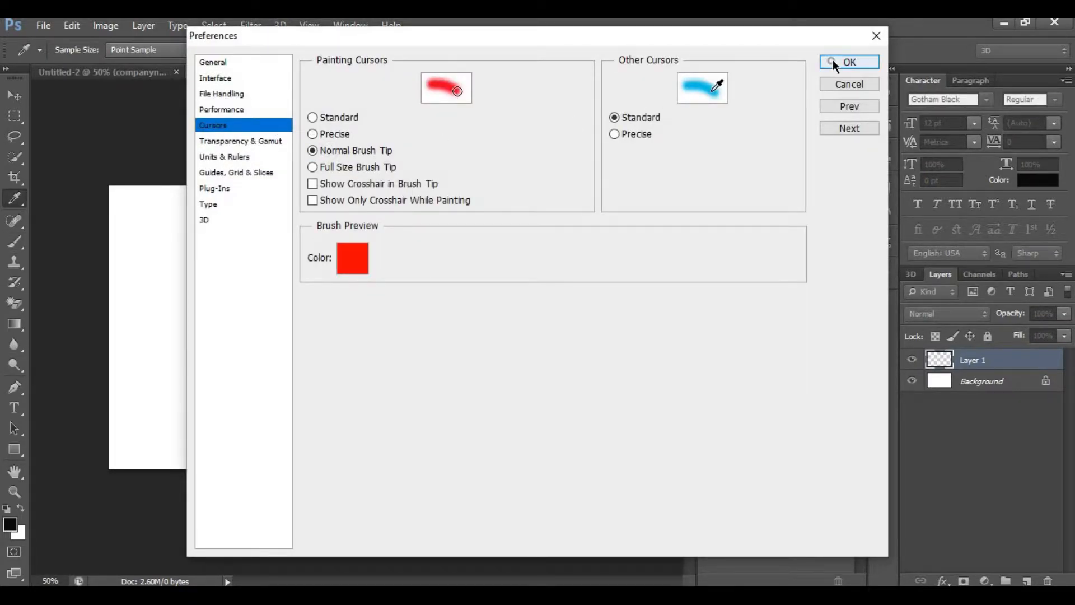
{"action": "left_click", "coordinate": [832, 61]}
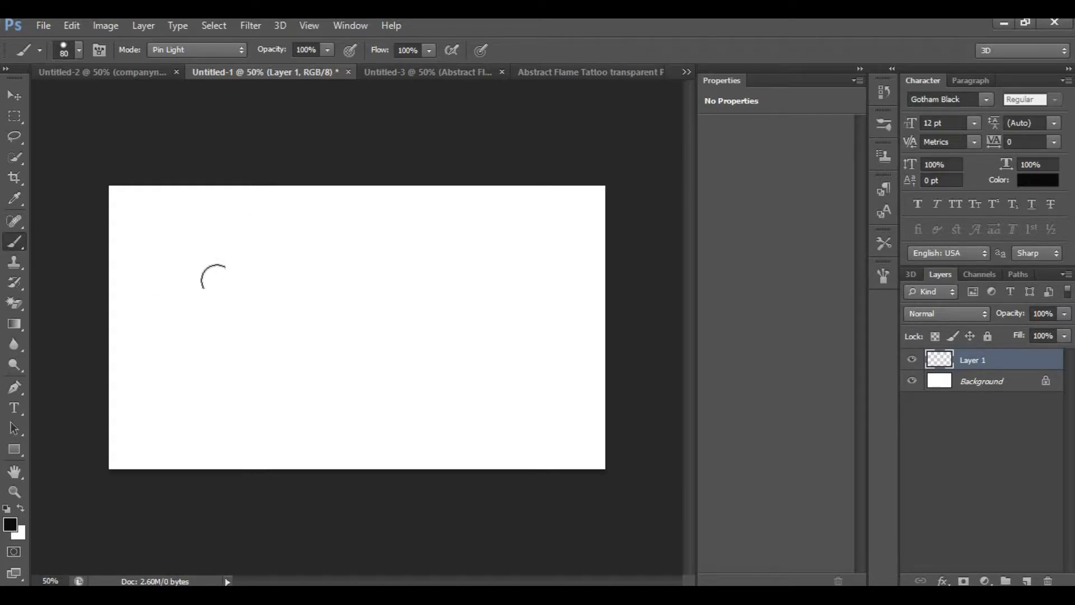
Step: Handwrite "Photoshop" in black brush strokes across Layer 1, undoing and repainting the overly thick final letter
{"action": "left_click_drag", "start_coordinate": [149, 256], "coordinate": [157, 376]}
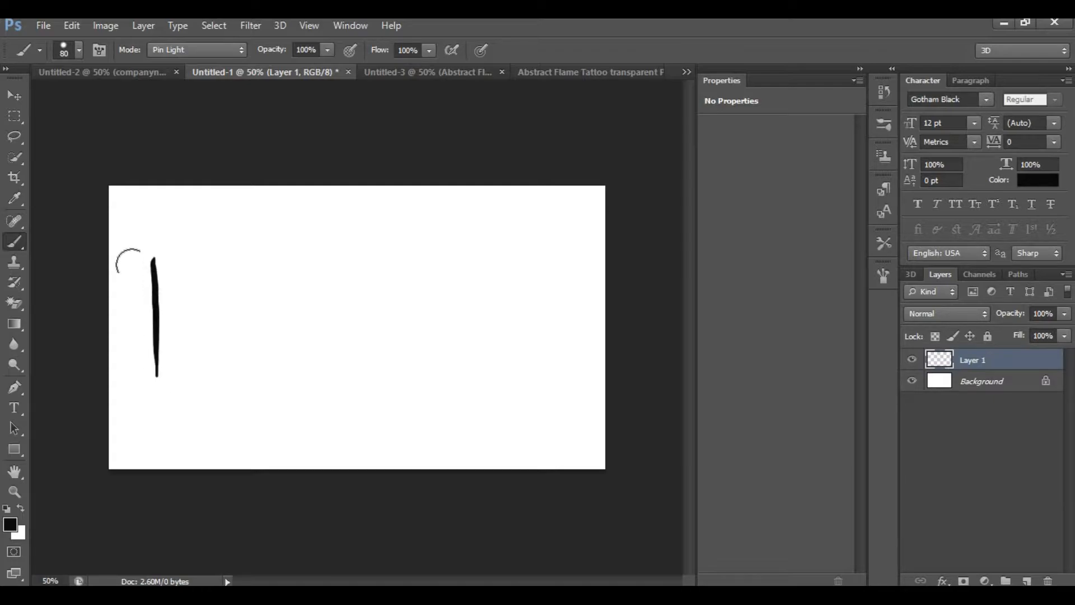
{"action": "left_click_drag", "start_coordinate": [130, 264], "coordinate": [151, 306]}
{"action": "left_click_drag", "start_coordinate": [229, 214], "coordinate": [208, 276]}
{"action": "left_click_drag", "start_coordinate": [202, 384], "coordinate": [227, 213]}
{"action": "mouse_move", "coordinate": [205, 358]}
{"action": "left_mouse_down"}
{"action": "mouse_move", "coordinate": [237, 303]}
{"action": "mouse_move", "coordinate": [263, 361]}
{"action": "mouse_move", "coordinate": [328, 233]}
{"action": "left_mouse_up"}
{"action": "left_click_drag", "start_coordinate": [296, 291], "coordinate": [354, 242]}
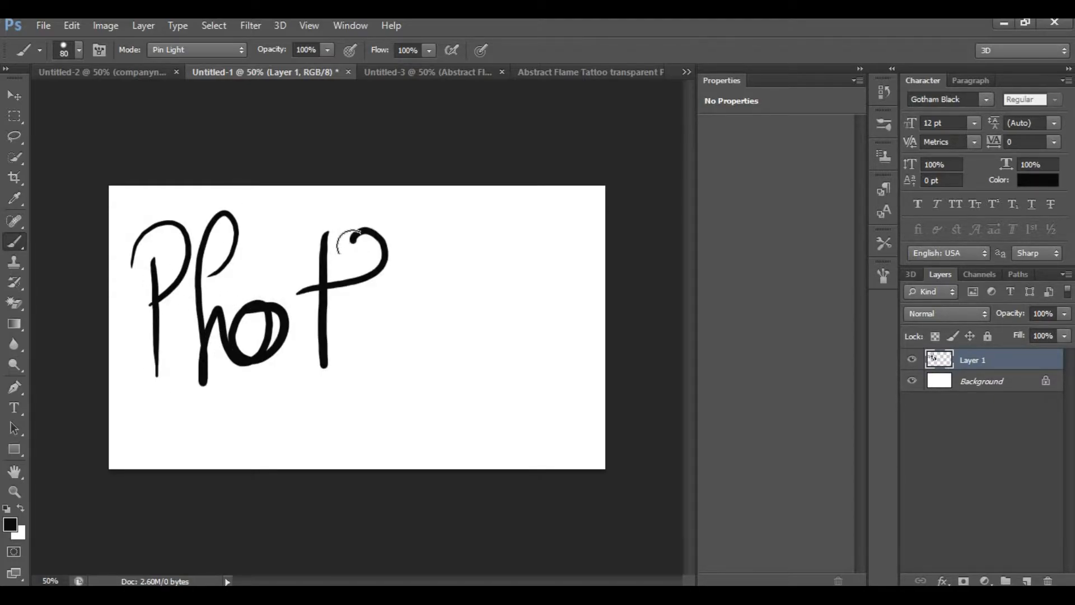
{"action": "left_click_drag", "start_coordinate": [384, 301], "coordinate": [358, 305]}
{"action": "mouse_move", "coordinate": [471, 301]}
{"action": "left_mouse_down"}
{"action": "mouse_move", "coordinate": [502, 228]}
{"action": "mouse_move", "coordinate": [575, 318]}
{"action": "left_mouse_up"}
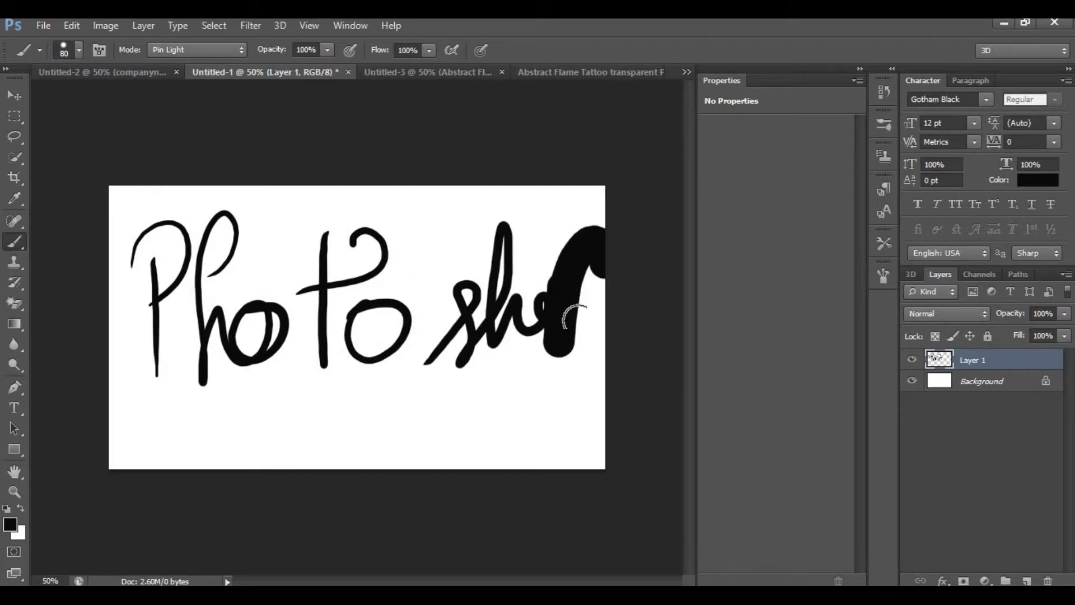
{"action": "key", "text": "ctrl+z"}
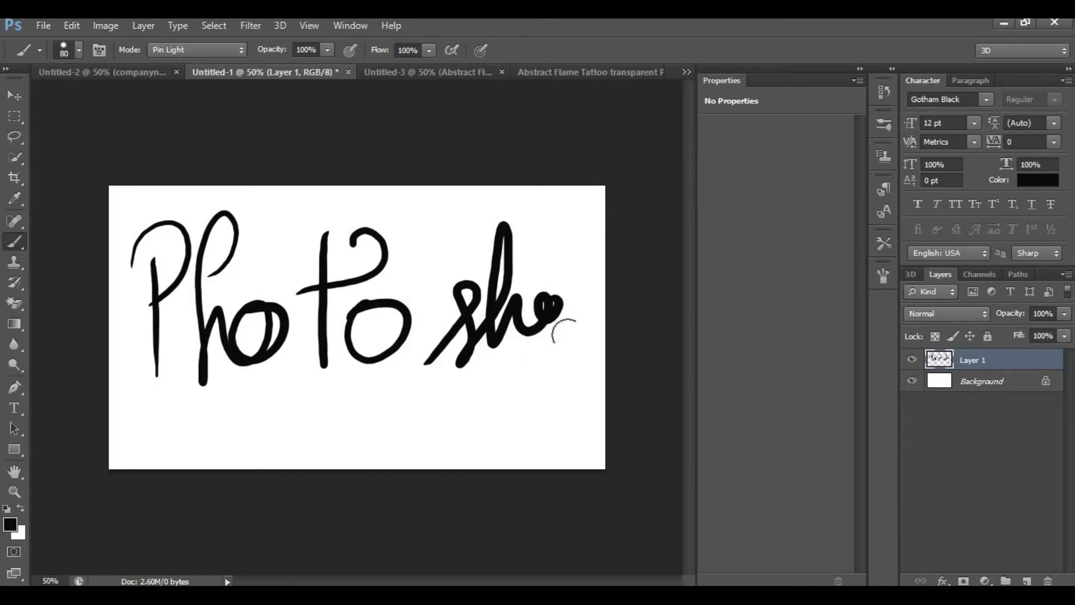
{"action": "mouse_move", "coordinate": [550, 391]}
{"action": "left_mouse_down"}
{"action": "mouse_move", "coordinate": [584, 282]}
{"action": "mouse_move", "coordinate": [560, 336]}
{"action": "left_mouse_up"}
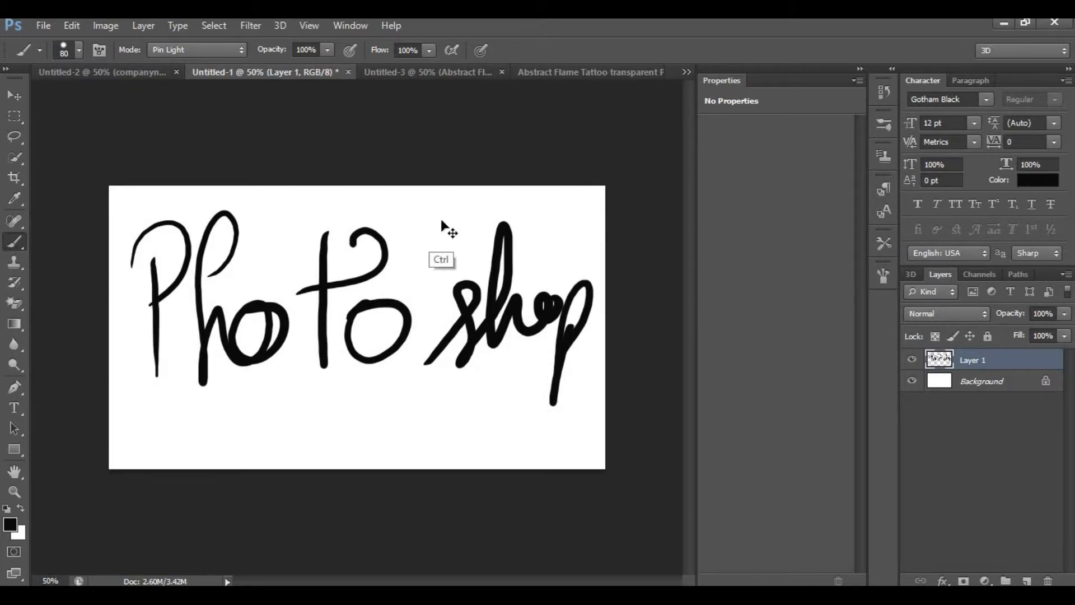
Step: Create a new layer named Layer 2, delete the handwritten Layer 1, and make Layer 2 active
{"action": "key", "text": "ctrl+shift+n"}
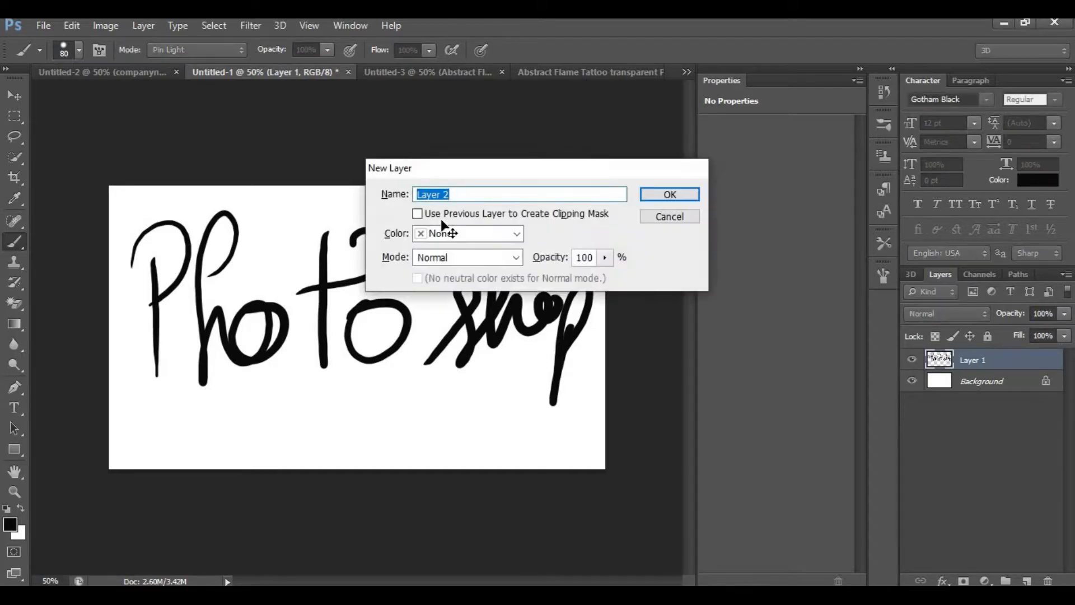
{"action": "key", "text": "Return"}
{"action": "left_click", "coordinate": [952, 381]}
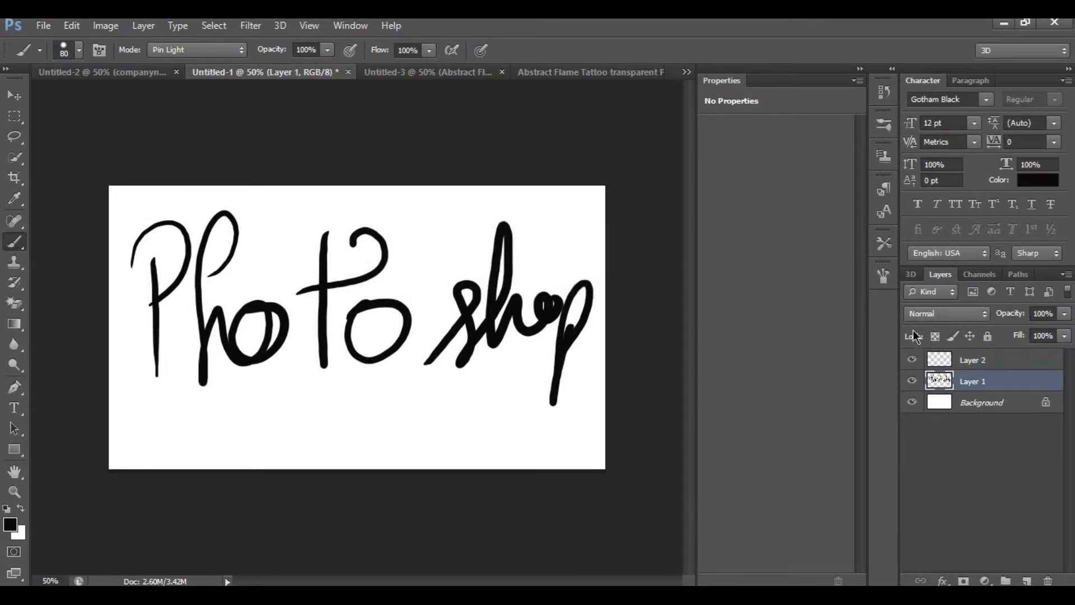
{"action": "key", "text": "Delete"}
{"action": "left_click", "coordinate": [974, 360]}
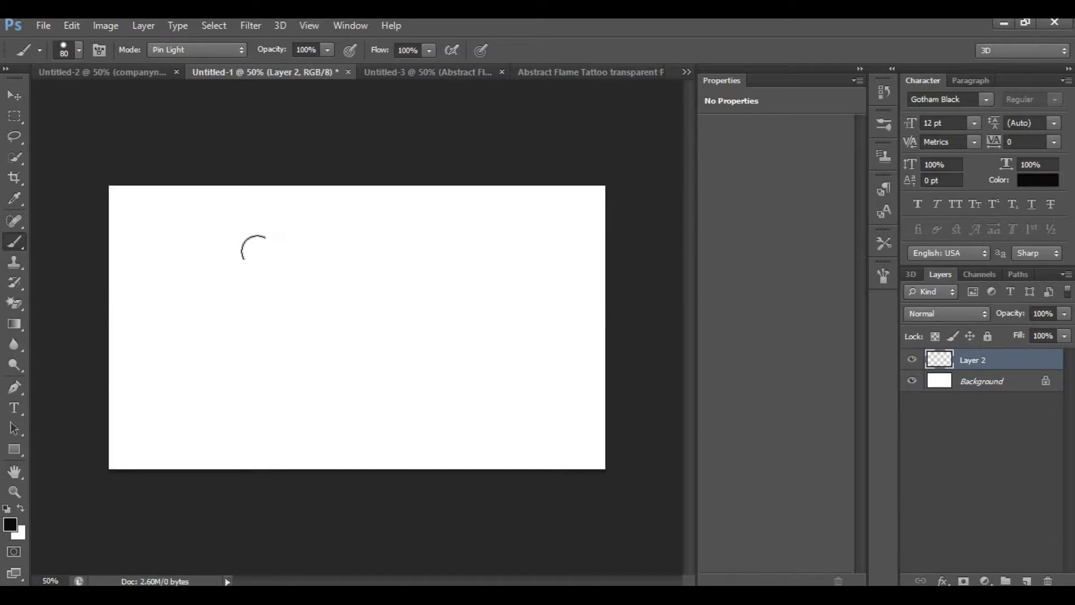
{"action": "left_click_drag", "start_coordinate": [258, 216], "coordinate": [256, 324]}
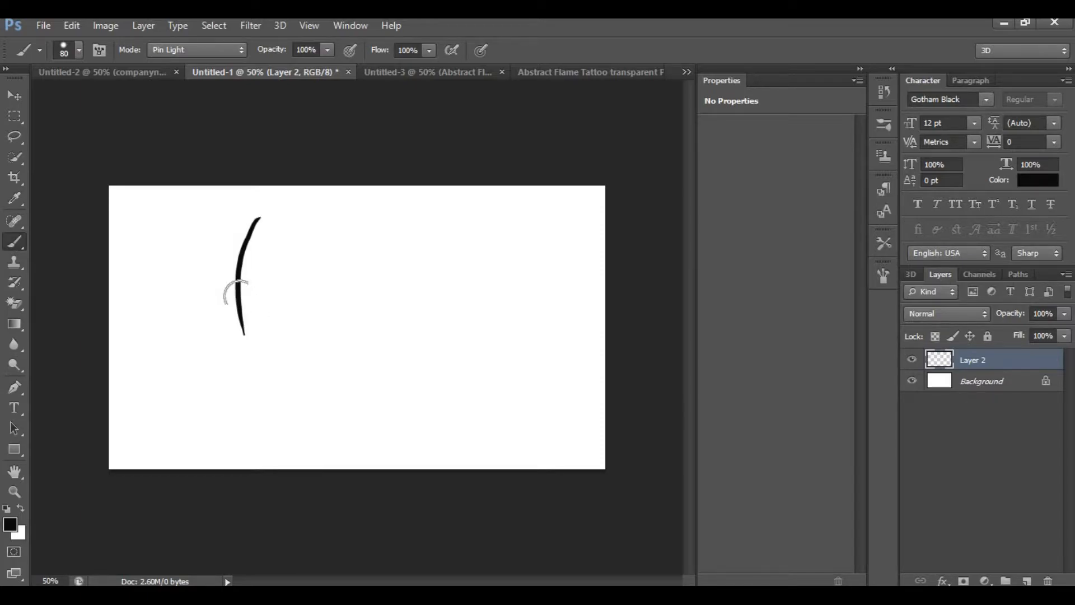
{"action": "key", "text": "ctrl+z"}
{"action": "mouse_move", "coordinate": [211, 383]}
{"action": "left_mouse_down"}
{"action": "mouse_move", "coordinate": [329, 262]}
{"action": "mouse_move", "coordinate": [280, 392]}
{"action": "left_mouse_up"}
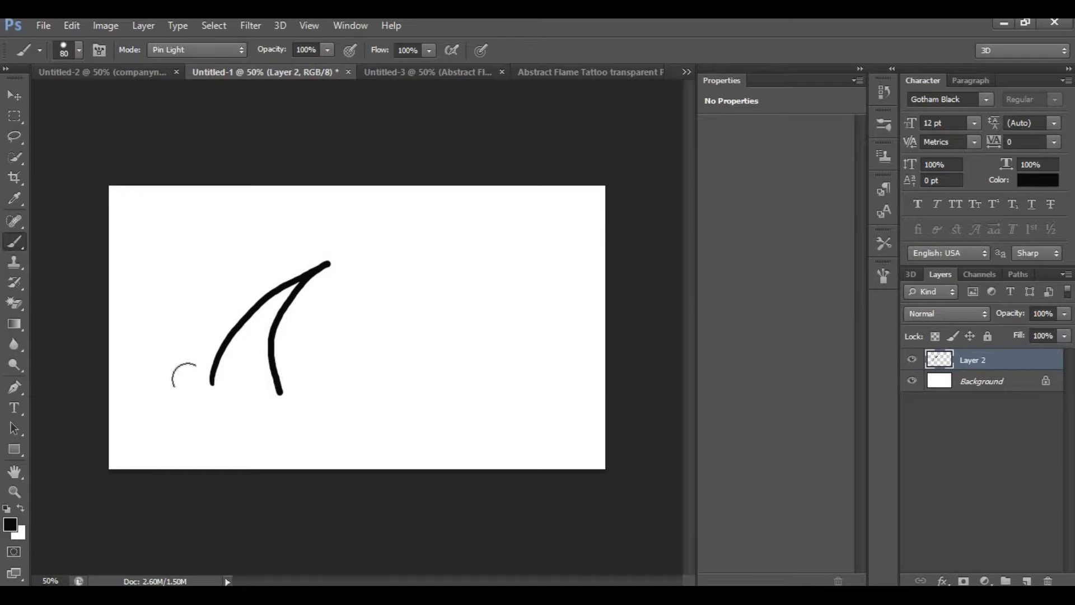
{"action": "key", "text": "ctrl+alt+z"}
{"action": "key", "text": "ctrl+alt+z"}
Step: Paint two long crossing curved black strokes on Layer 2 and a short curved stroke branching right from their intersection
{"action": "left_click_drag", "start_coordinate": [183, 385], "coordinate": [330, 272]}
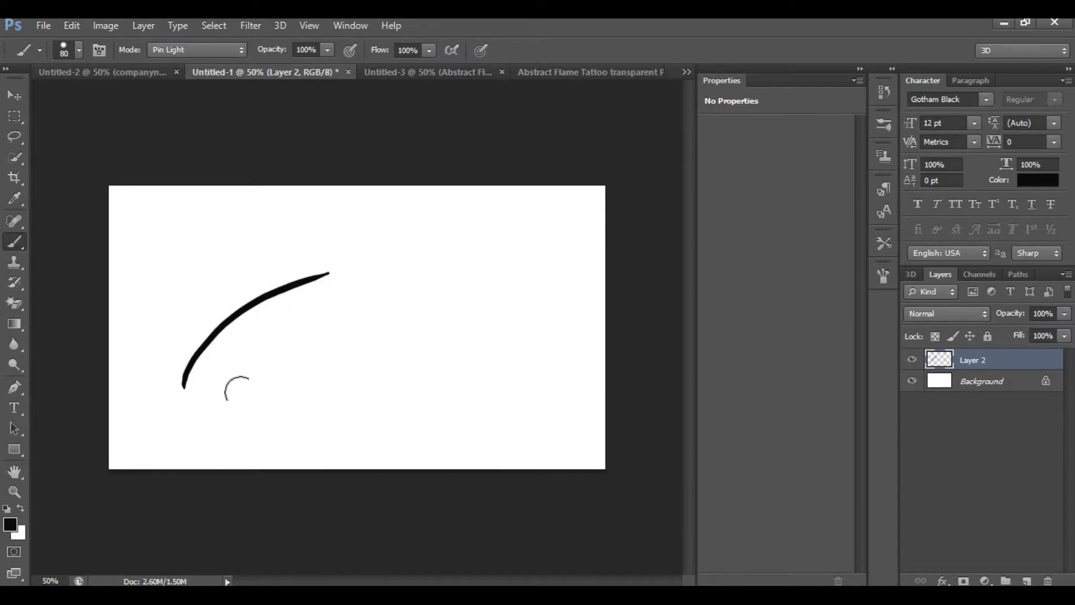
{"action": "left_click_drag", "start_coordinate": [244, 407], "coordinate": [318, 238]}
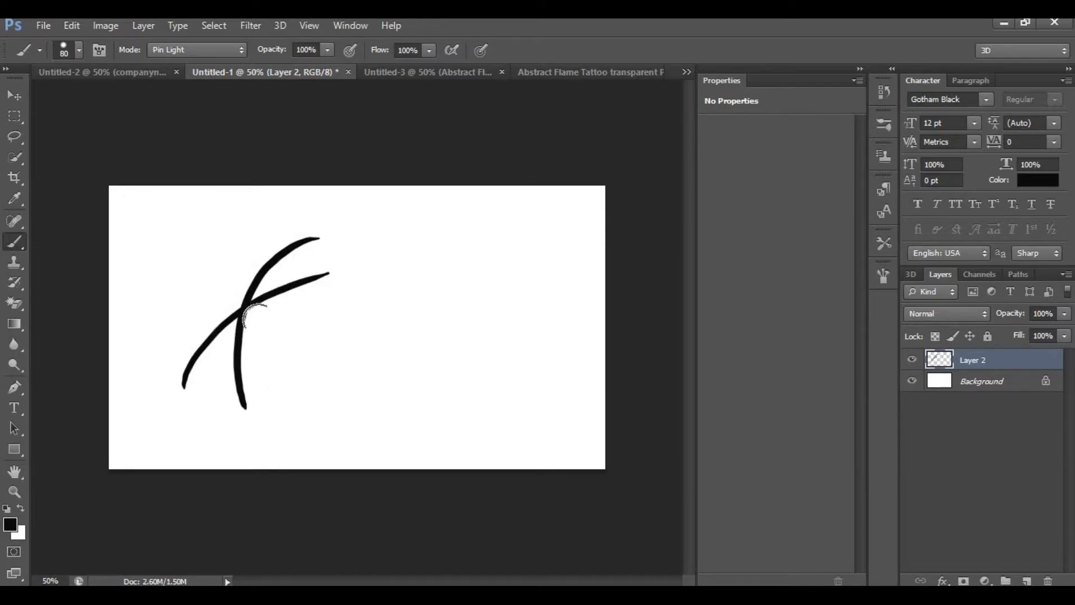
{"action": "left_click_drag", "start_coordinate": [246, 308], "coordinate": [300, 331]}
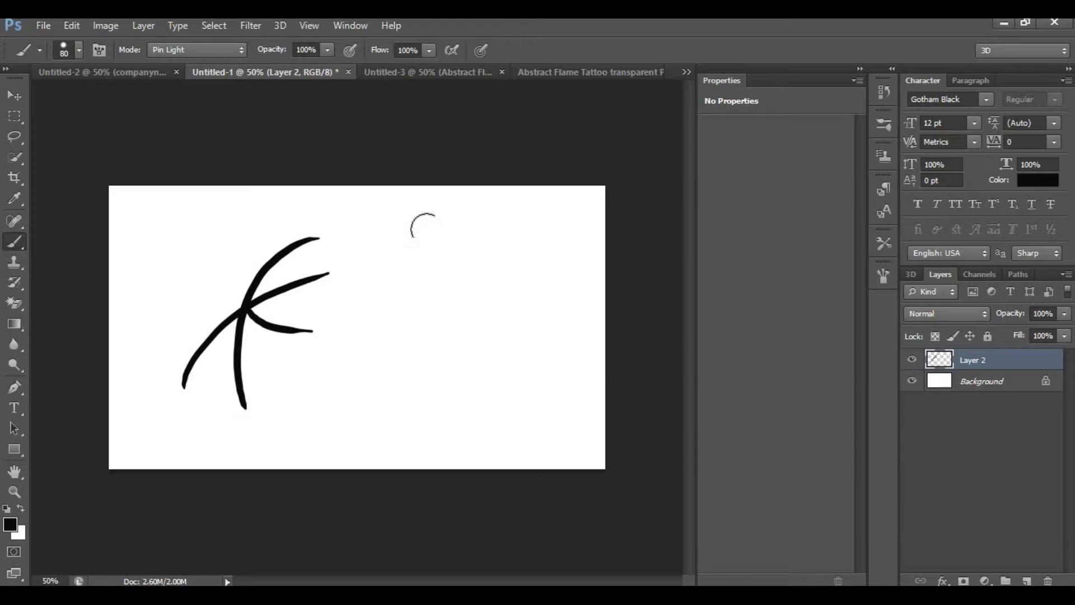
Step: Paint two overlapping mountain peaks with a baseline and a small round sun between them, undoing the first triangle attempt
{"action": "mouse_move", "coordinate": [378, 310]}
{"action": "left_mouse_down"}
{"action": "mouse_move", "coordinate": [452, 249]}
{"action": "mouse_move", "coordinate": [422, 223]}
{"action": "mouse_move", "coordinate": [429, 235]}
{"action": "left_mouse_up"}
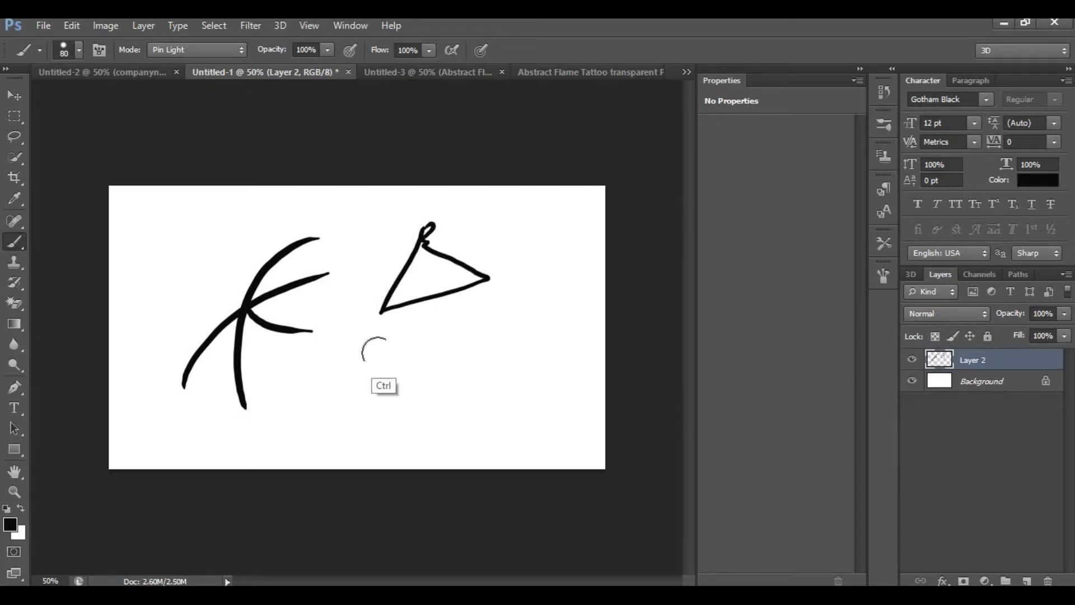
{"action": "key", "text": "ctrl+z"}
{"action": "mouse_move", "coordinate": [352, 361]}
{"action": "left_mouse_down"}
{"action": "mouse_move", "coordinate": [420, 353]}
{"action": "mouse_move", "coordinate": [399, 329]}
{"action": "mouse_move", "coordinate": [444, 306]}
{"action": "mouse_move", "coordinate": [498, 346]}
{"action": "left_mouse_up"}
{"action": "left_click_drag", "start_coordinate": [355, 361], "coordinate": [497, 344]}
{"action": "left_click_drag", "start_coordinate": [353, 356], "coordinate": [417, 346]}
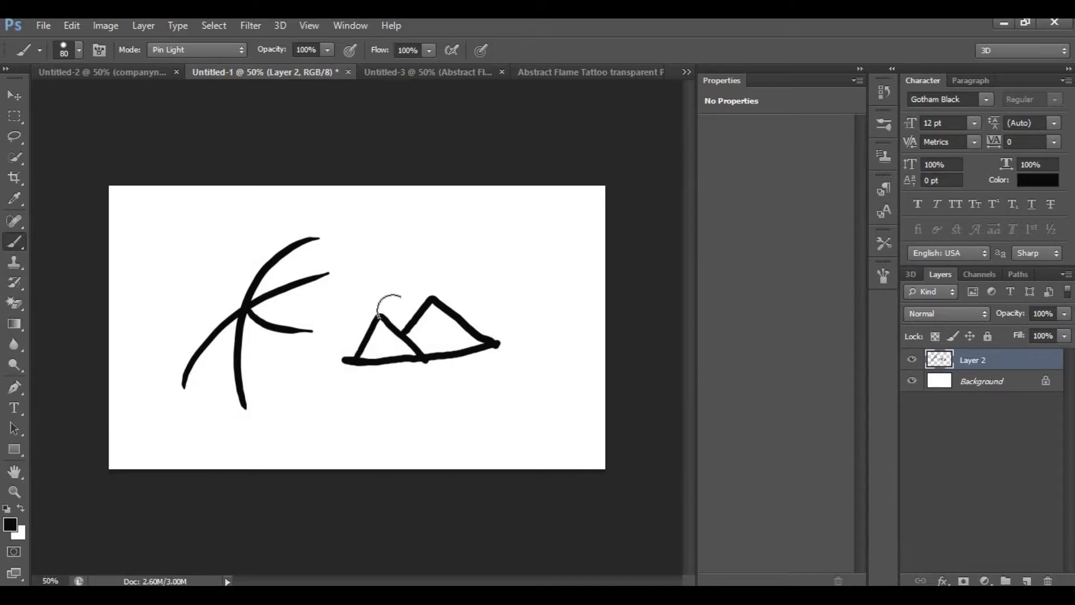
{"action": "left_click_drag", "start_coordinate": [392, 292], "coordinate": [396, 302]}
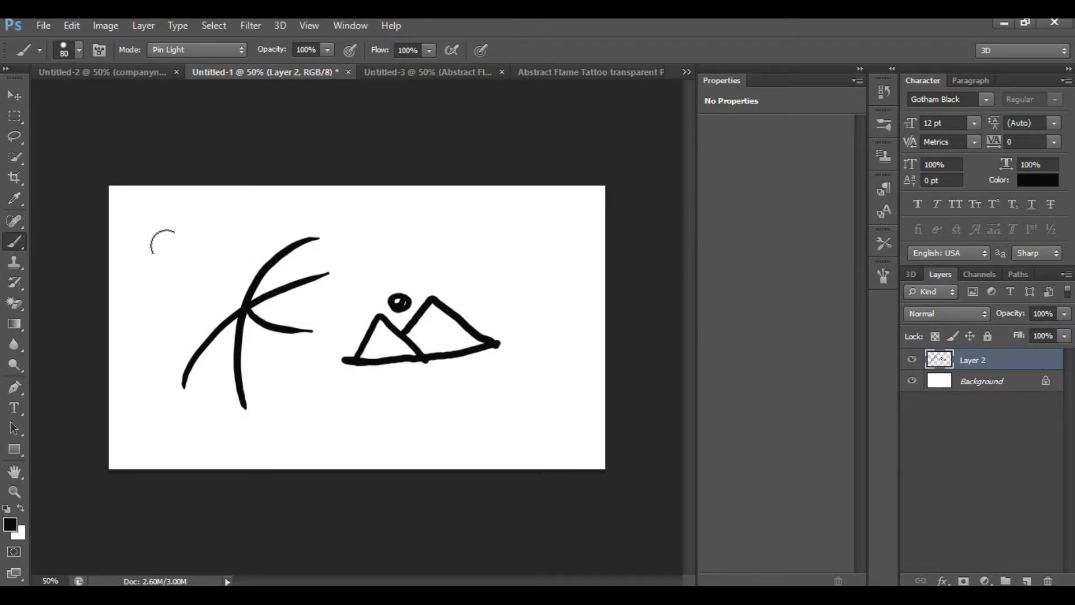
Step: Add curved and branching black strokes in the canvas's upper-left area, undoing the stray straight stroke
{"action": "left_click_drag", "start_coordinate": [198, 196], "coordinate": [125, 288]}
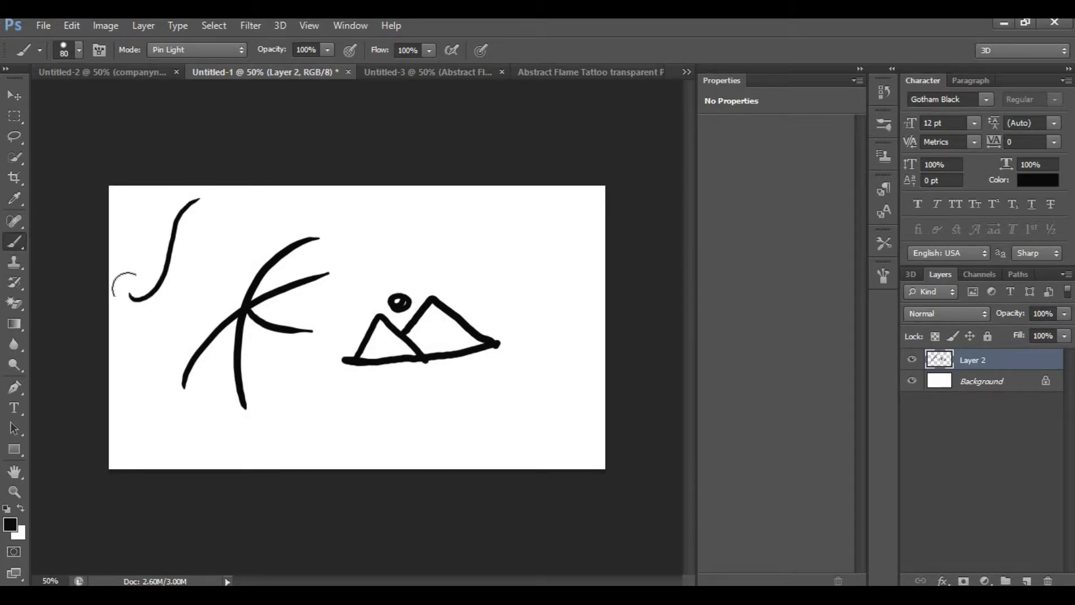
{"action": "left_click", "coordinate": [300, 187], "text": "shift"}
{"action": "key", "text": "ctrl+z"}
{"action": "left_click_drag", "start_coordinate": [278, 199], "coordinate": [171, 262]}
{"action": "mouse_move", "coordinate": [151, 351]}
{"action": "left_mouse_down"}
{"action": "mouse_move", "coordinate": [199, 269]}
{"action": "mouse_move", "coordinate": [218, 303]}
{"action": "left_mouse_up"}
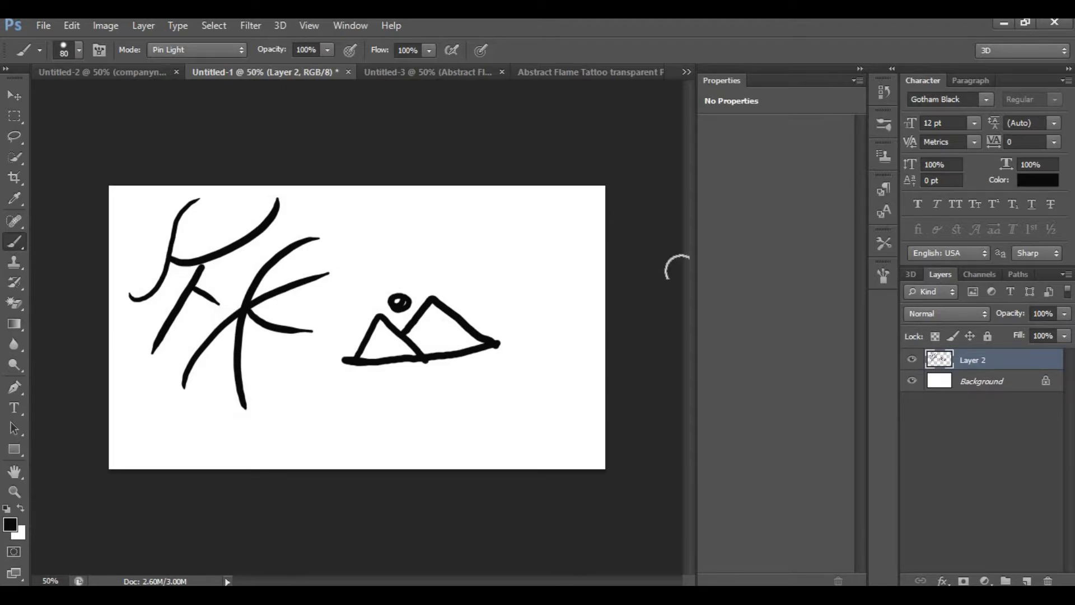
Step: Create a 3D extrusion from the painted Layer 2, orbit to an angled view, and select its mesh
{"action": "left_click", "coordinate": [911, 273]}
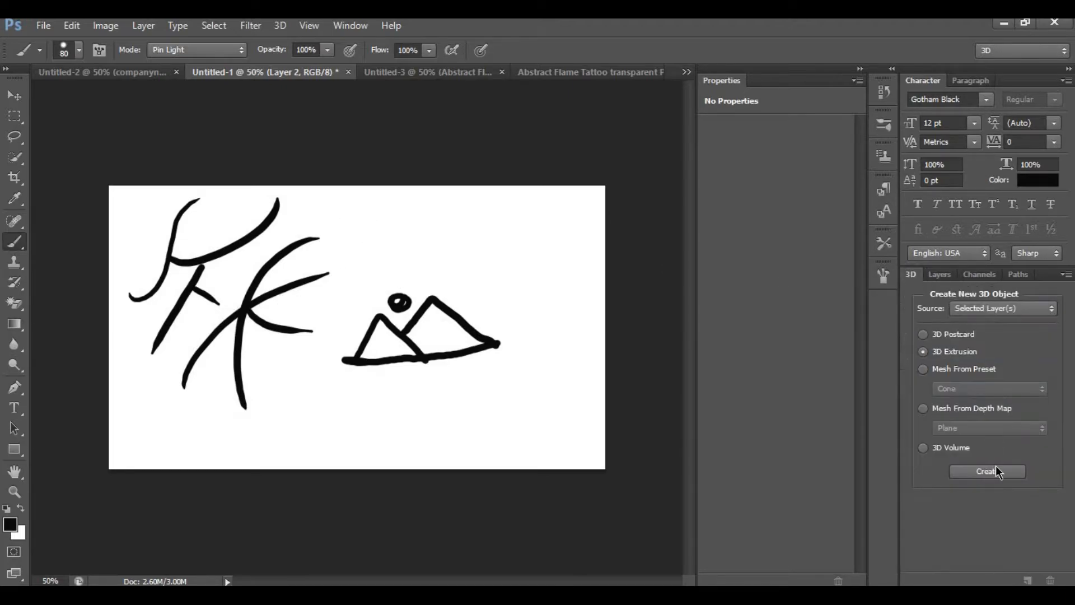
{"action": "left_click", "coordinate": [998, 472]}
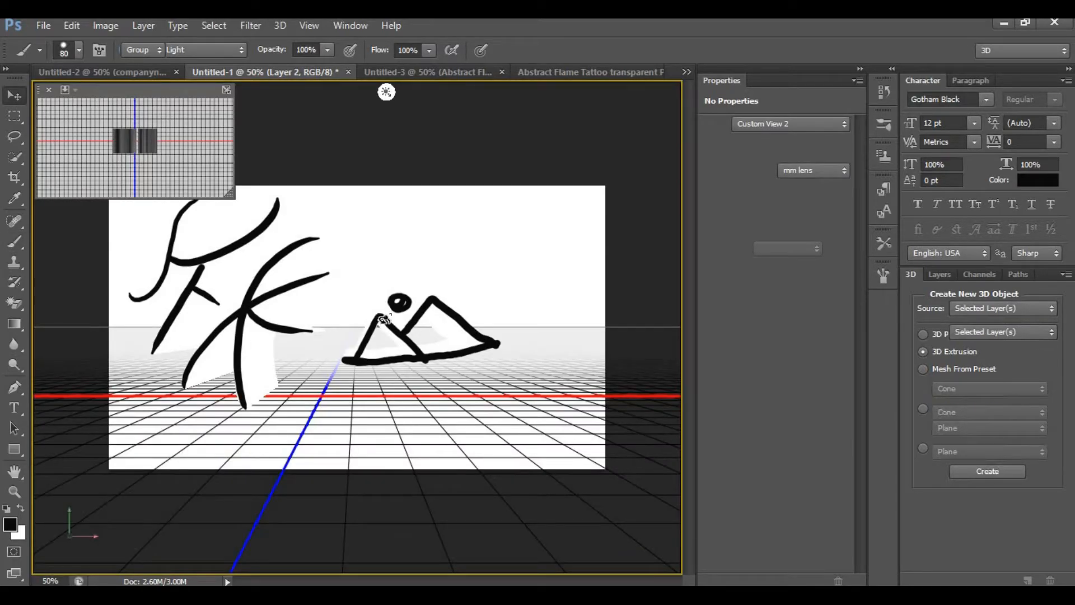
{"action": "left_click_drag", "start_coordinate": [566, 247], "coordinate": [420, 323]}
{"action": "left_click", "coordinate": [420, 323]}
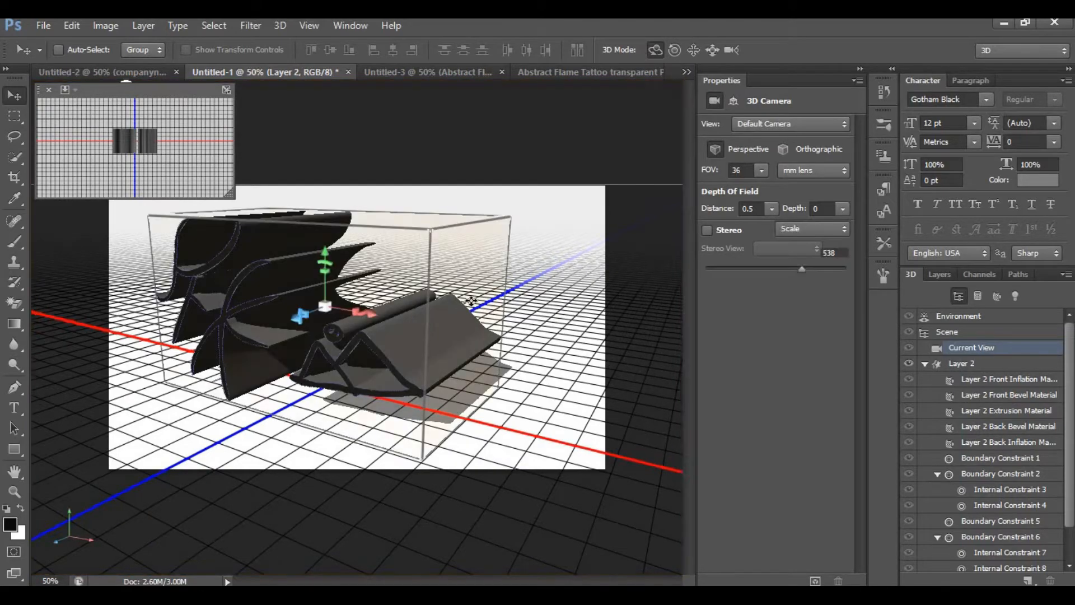
Step: Try extrusion depths of 50 and 5 on the Layer 2 mesh, and set the depth to 30
{"action": "type", "text": "50"}
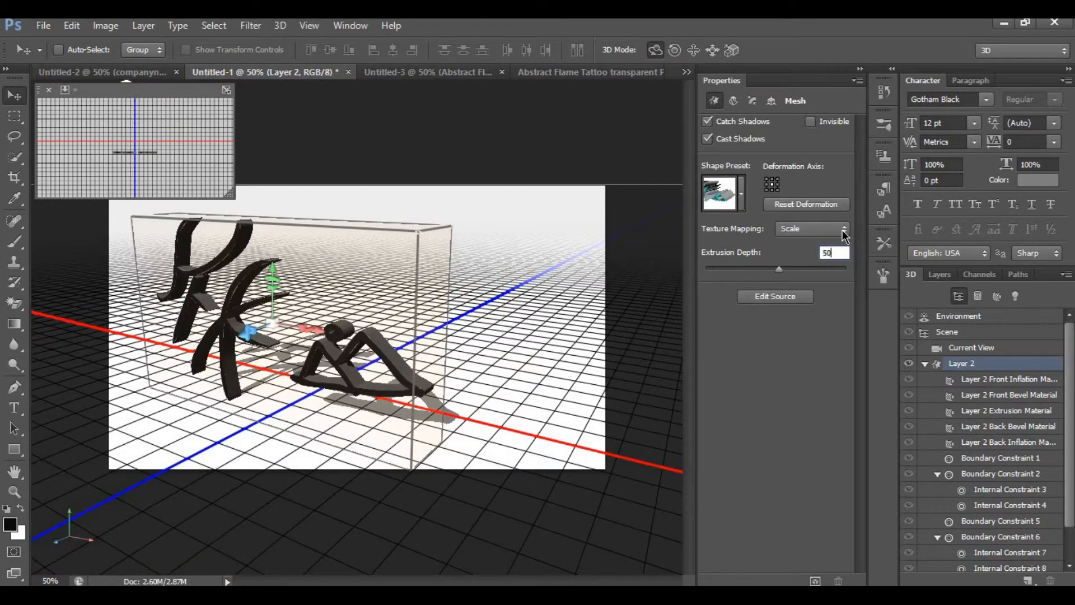
{"action": "key", "text": "BackSpace"}
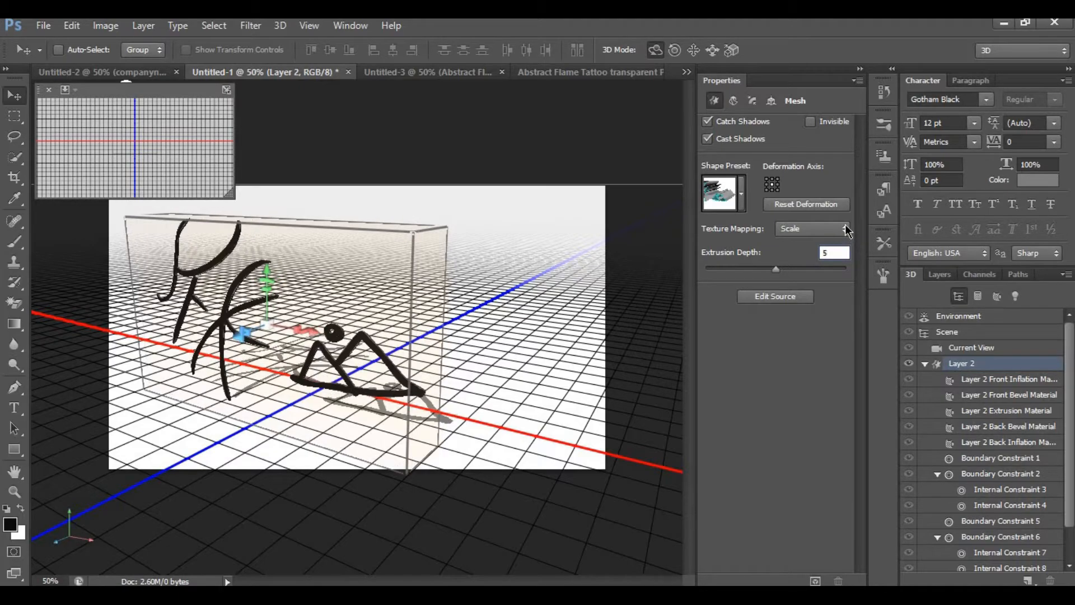
{"action": "type", "text": "30"}
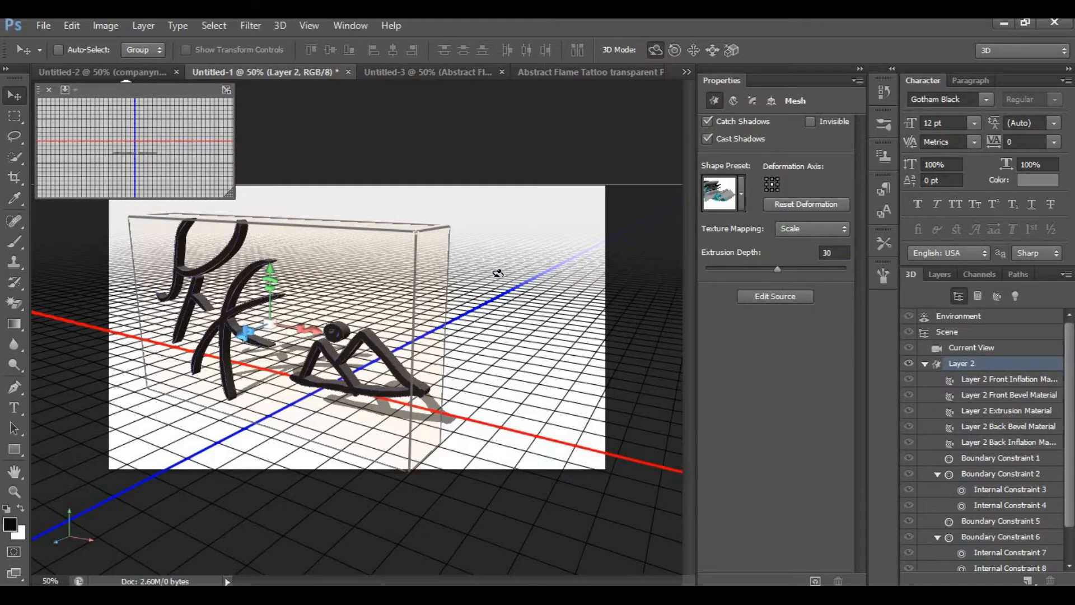
Step: Rotate the Layer 2 mesh slightly and orbit the current view to face the extruded strokes almost from the front
{"action": "left_click_drag", "start_coordinate": [489, 268], "coordinate": [533, 238]}
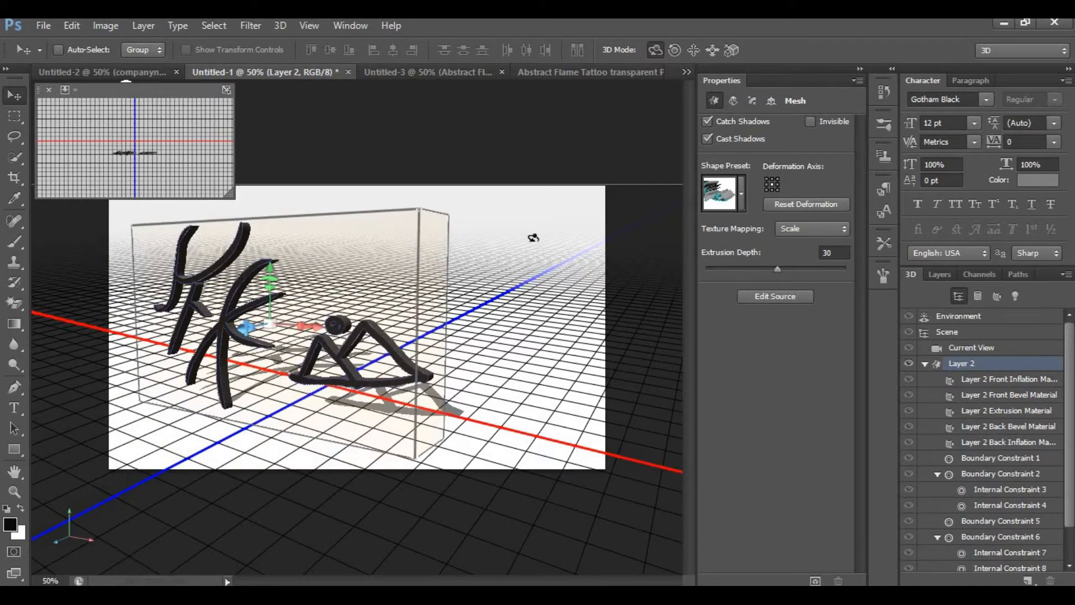
{"action": "left_click", "coordinate": [978, 347]}
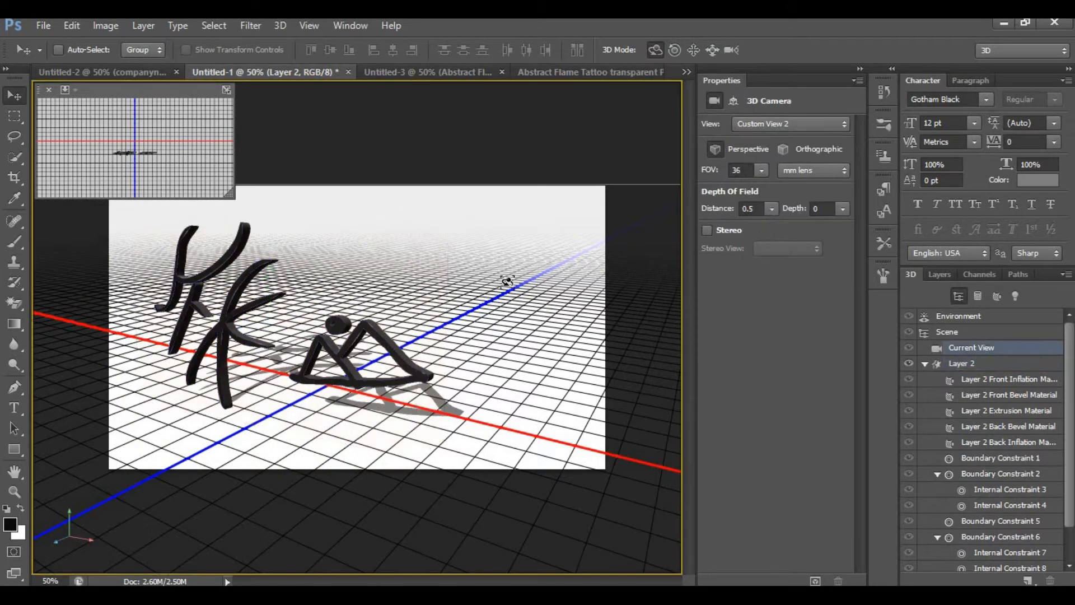
{"action": "left_click_drag", "start_coordinate": [463, 295], "coordinate": [553, 286]}
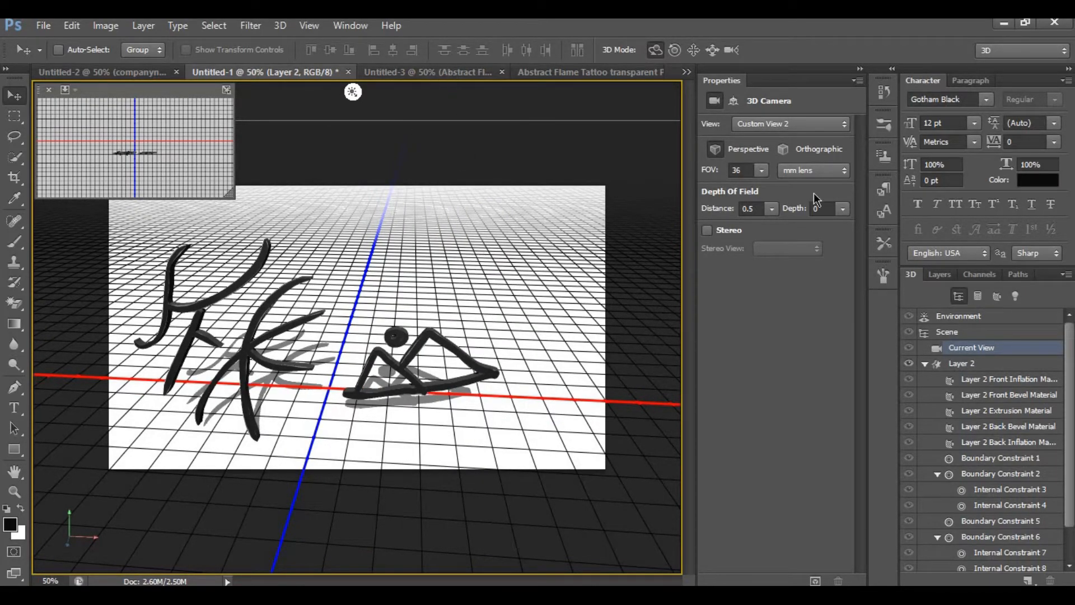
Step: Open the Layer 2 mesh's source artwork and erase the round sun above the mountains with the Magic Eraser
{"action": "left_click", "coordinate": [999, 368]}
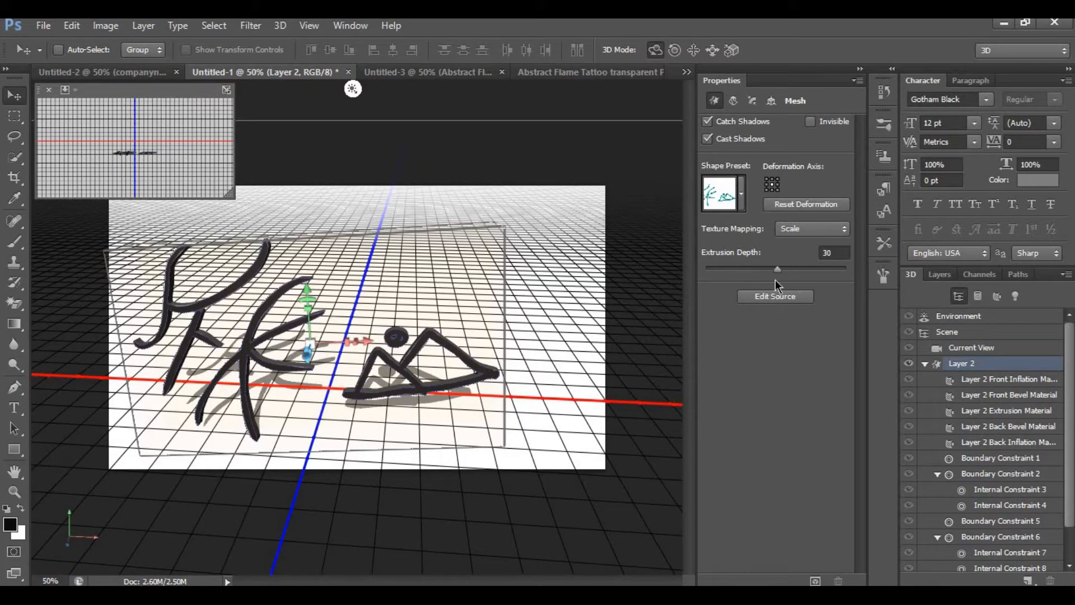
{"action": "left_click", "coordinate": [776, 297]}
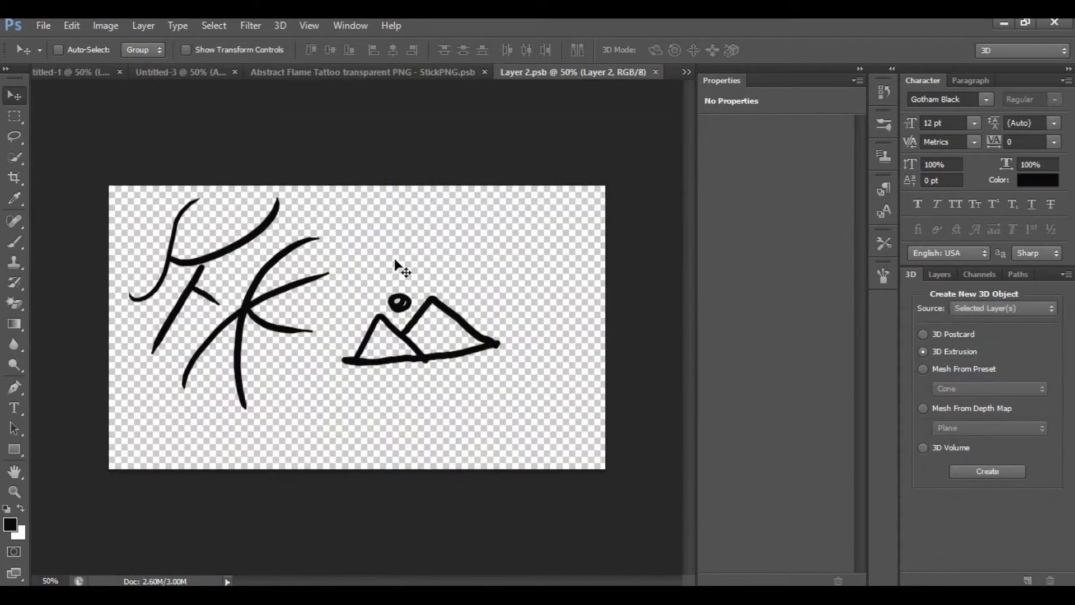
{"action": "left_click", "coordinate": [940, 275]}
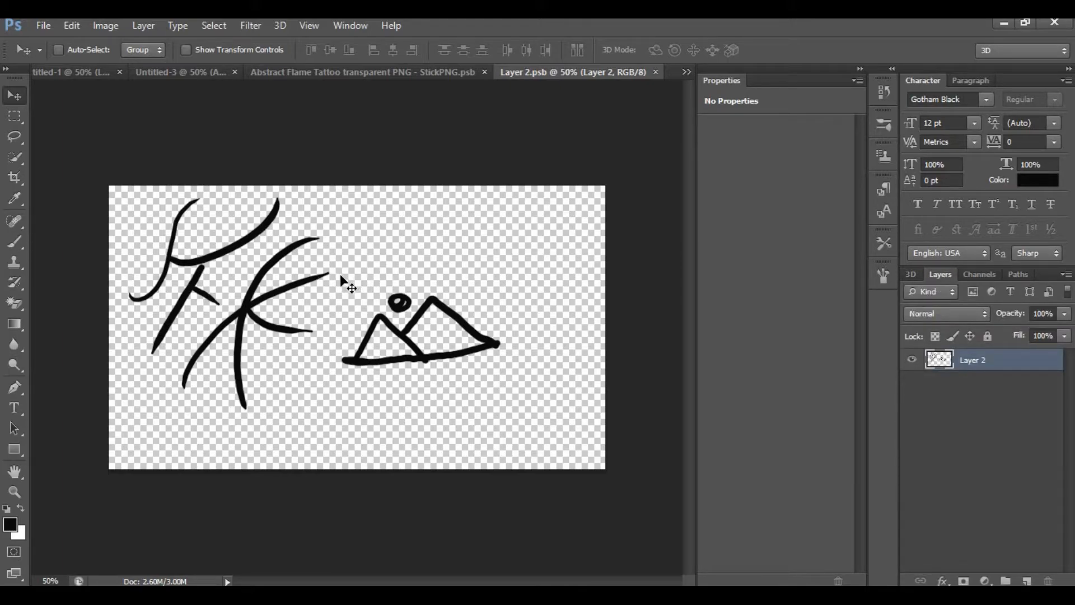
{"action": "key", "text": "e"}
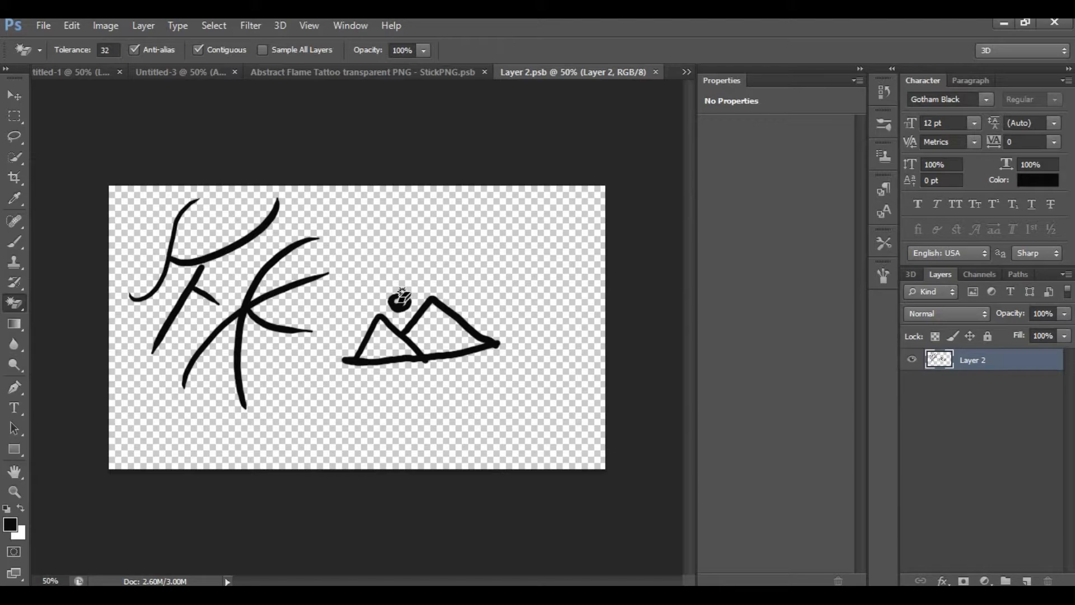
{"action": "left_click", "coordinate": [402, 293]}
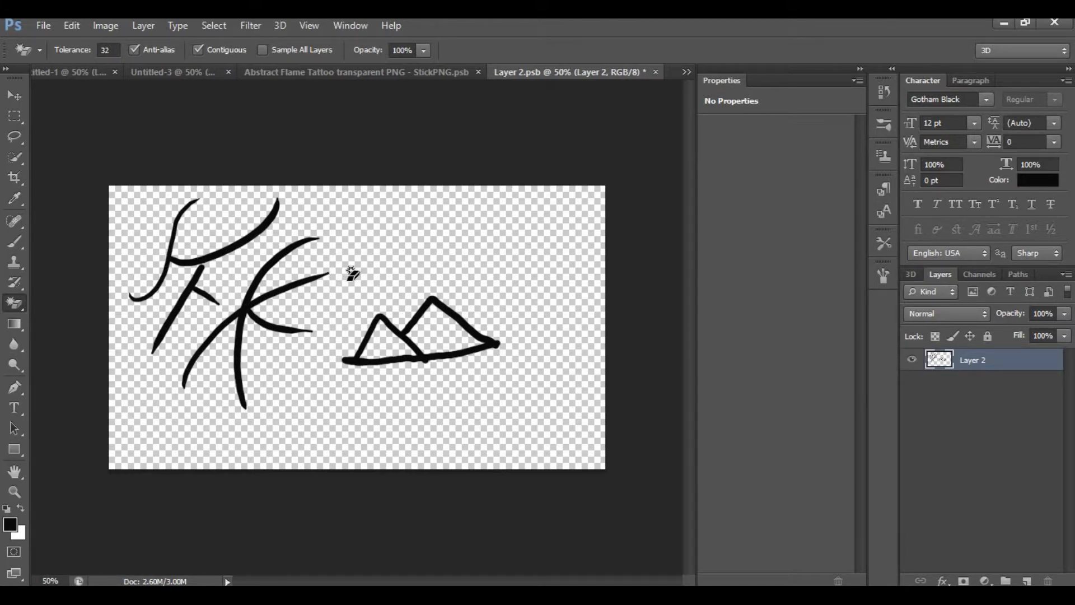
Step: Paint a fan of curved black fronds rising from between the mountain peaks in the source artwork, undoing the first stroke
{"action": "key", "text": "b"}
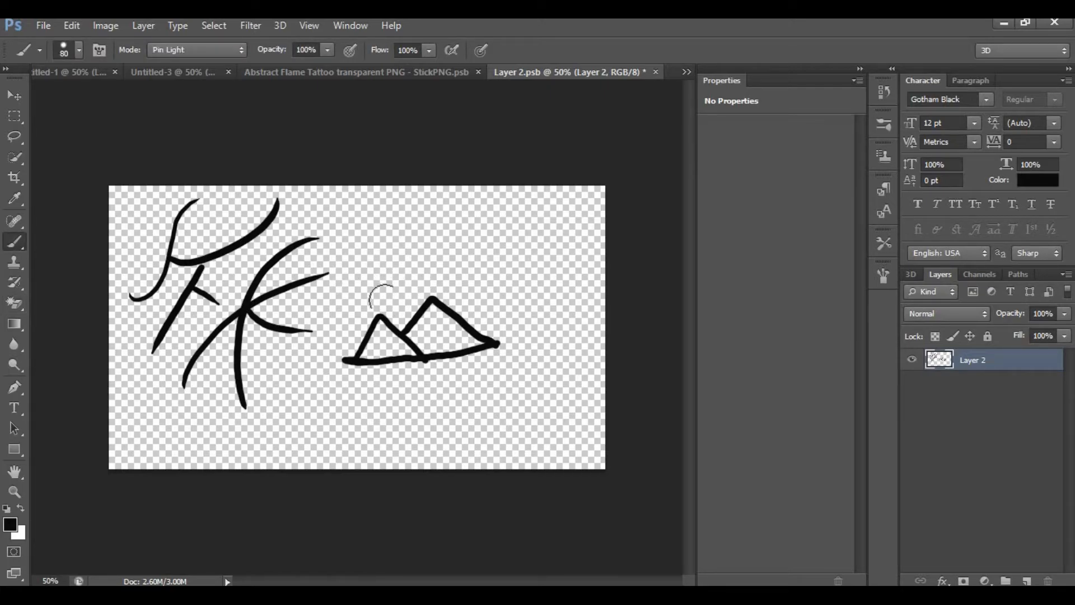
{"action": "left_click_drag", "start_coordinate": [428, 238], "coordinate": [397, 316]}
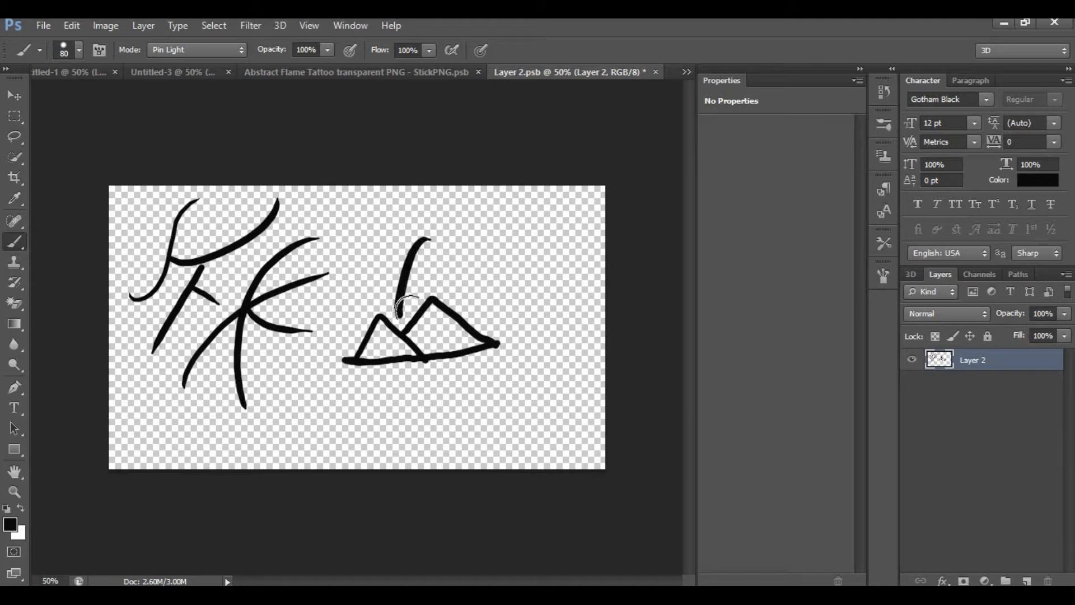
{"action": "key", "text": "ctrl+z"}
{"action": "left_click_drag", "start_coordinate": [423, 266], "coordinate": [404, 313]}
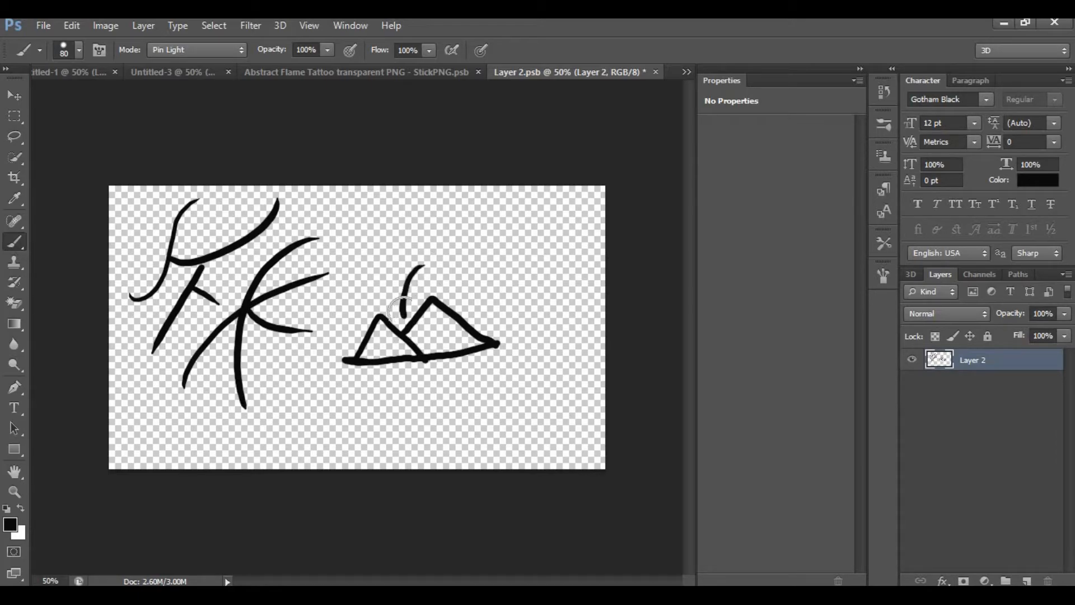
{"action": "left_click_drag", "start_coordinate": [337, 291], "coordinate": [401, 308]}
{"action": "left_click_drag", "start_coordinate": [417, 238], "coordinate": [404, 311]}
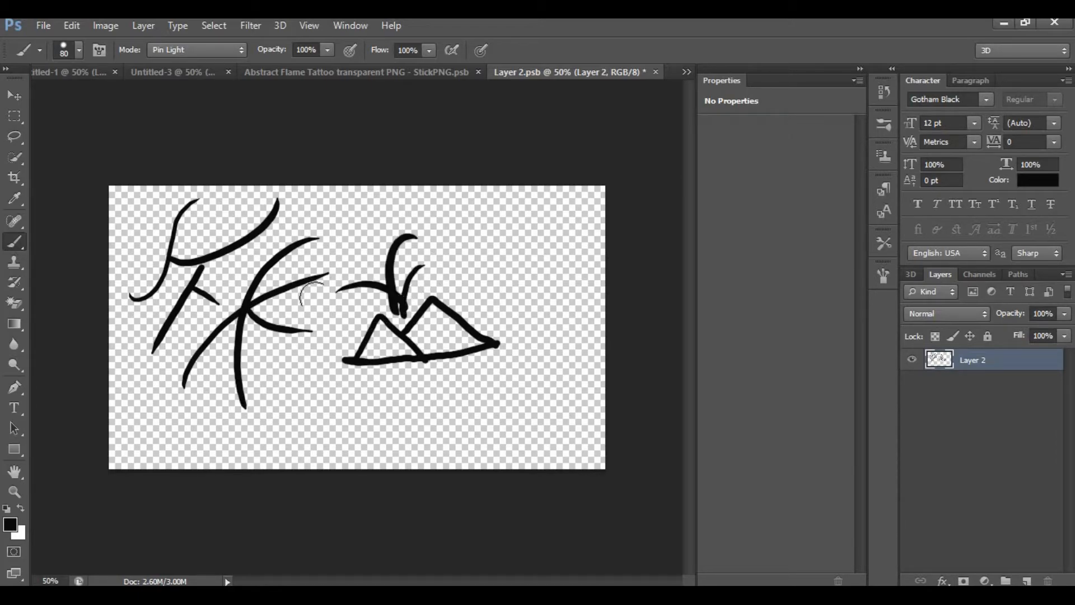
{"action": "left_click_drag", "start_coordinate": [317, 296], "coordinate": [399, 309]}
{"action": "left_click_drag", "start_coordinate": [453, 259], "coordinate": [404, 310]}
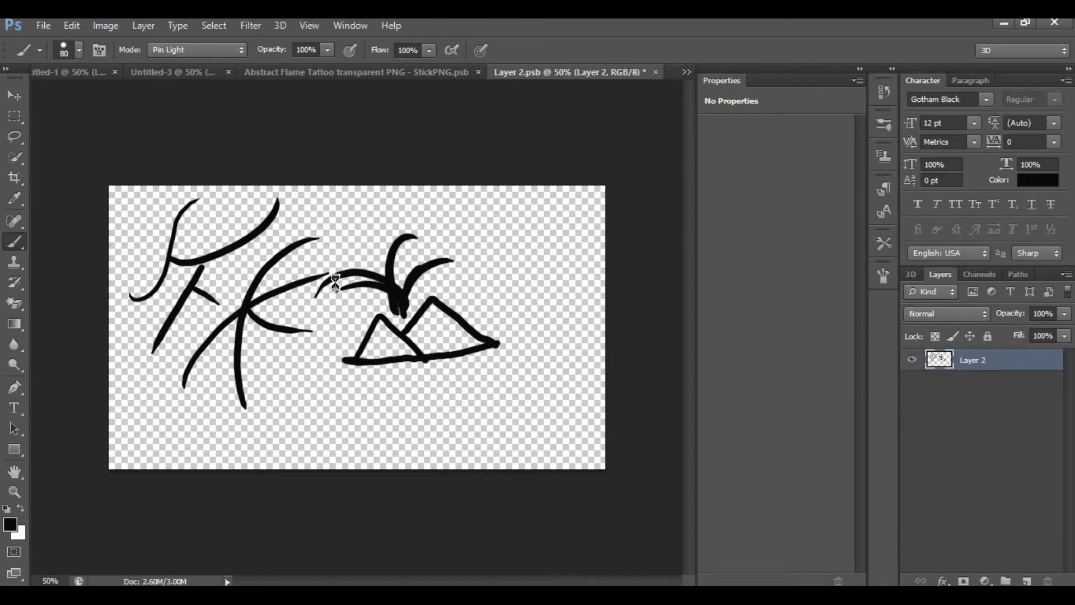
Step: Return to Untitled-1 and orbit the current view to show the updated Layer 2 extrusion from an angle
{"action": "left_click", "coordinate": [87, 78]}
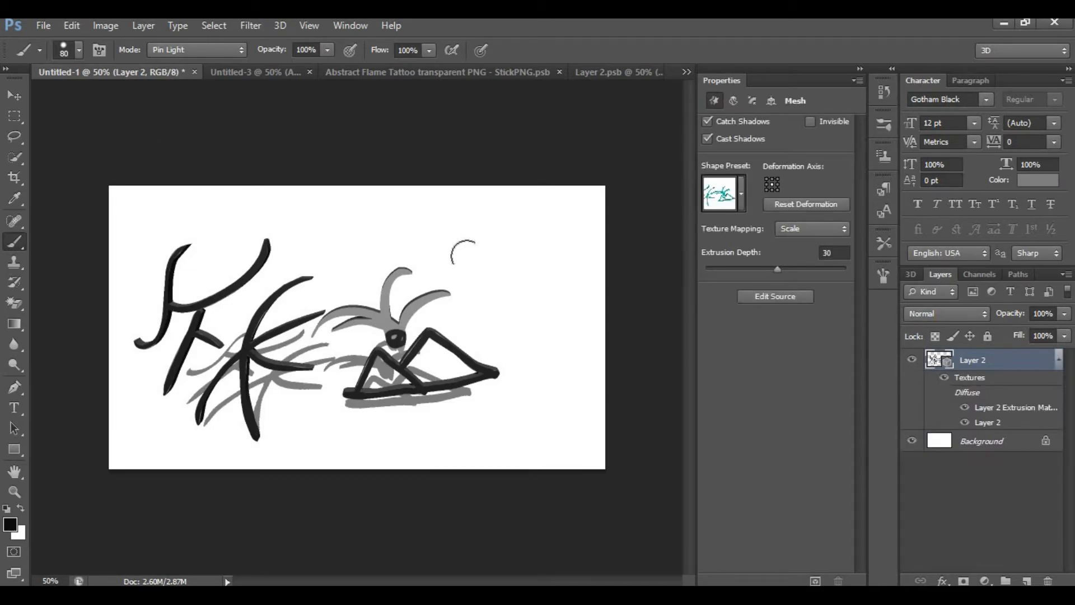
{"action": "key", "text": "v"}
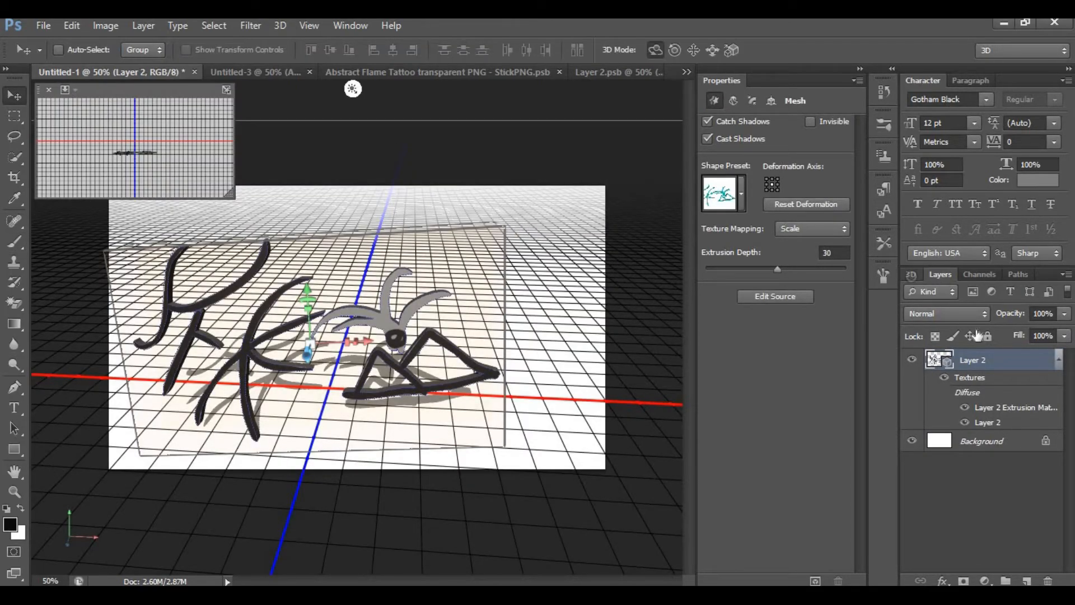
{"action": "left_click", "coordinate": [976, 362]}
{"action": "left_click", "coordinate": [961, 349]}
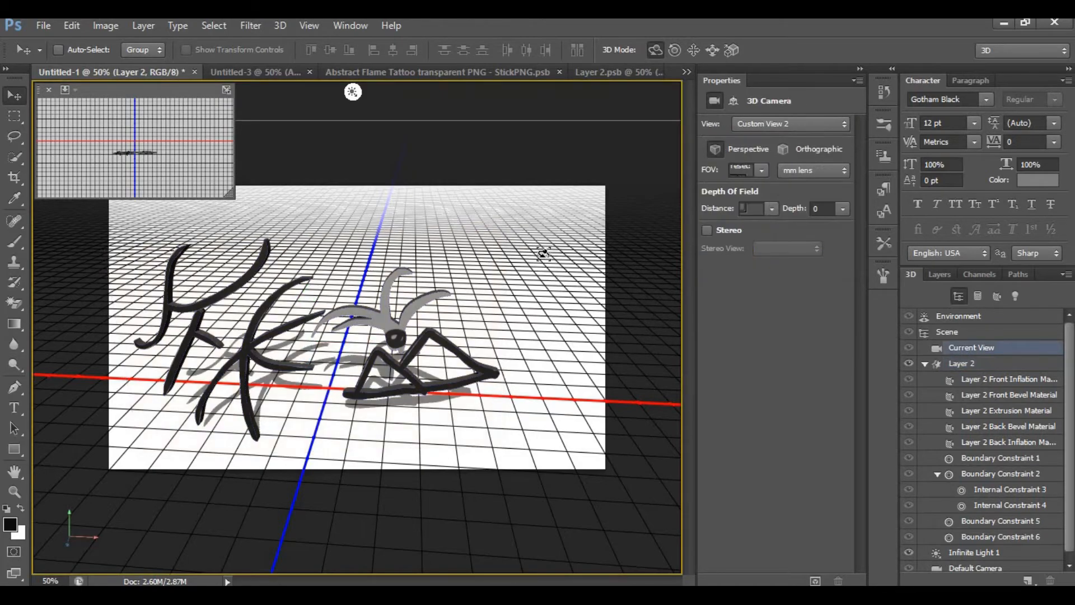
{"action": "left_click_drag", "start_coordinate": [540, 252], "coordinate": [487, 248]}
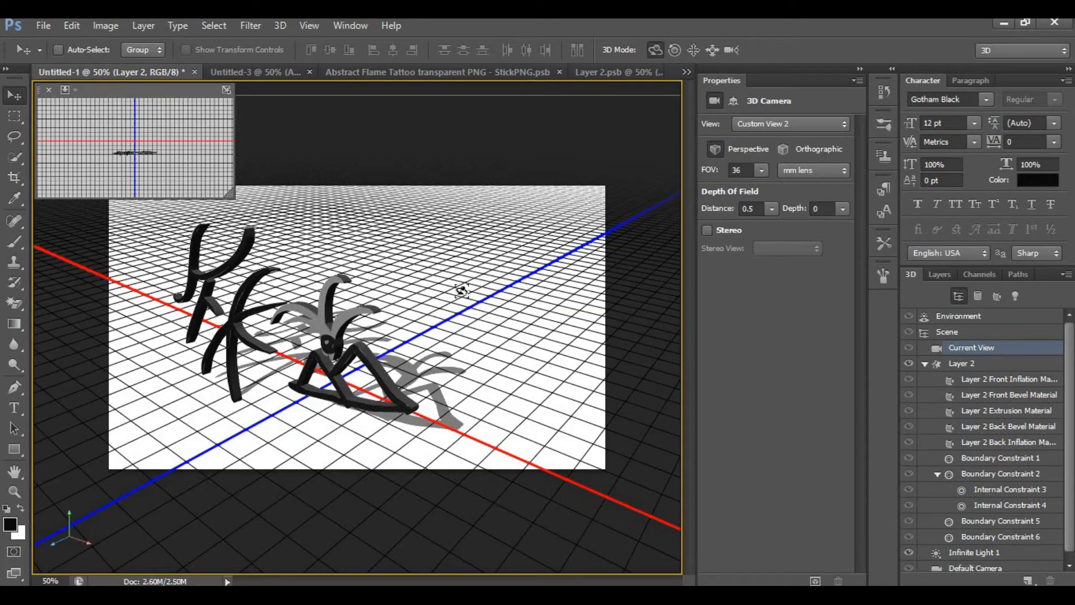
Step: Switch to the Untitled-3 document containing the extruded flame tattoo artwork
{"action": "left_click", "coordinate": [485, 73]}
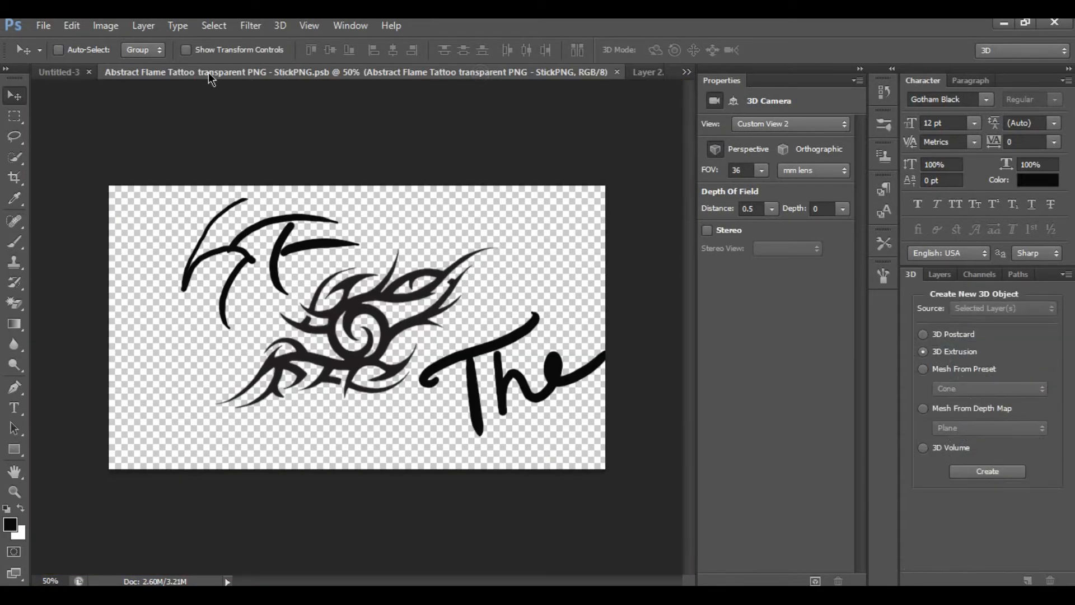
{"action": "left_click", "coordinate": [68, 77]}
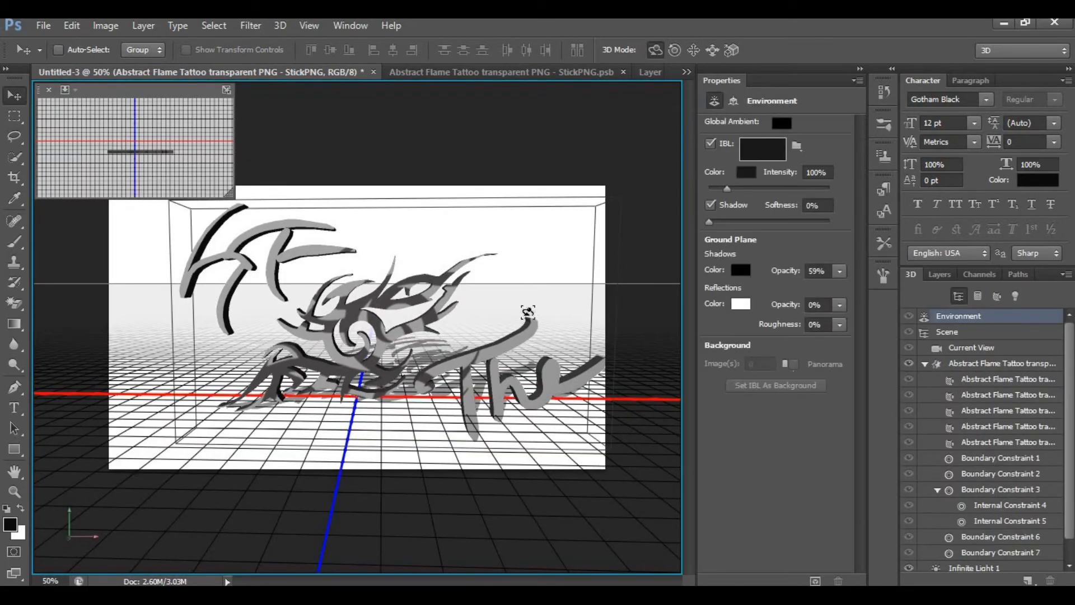